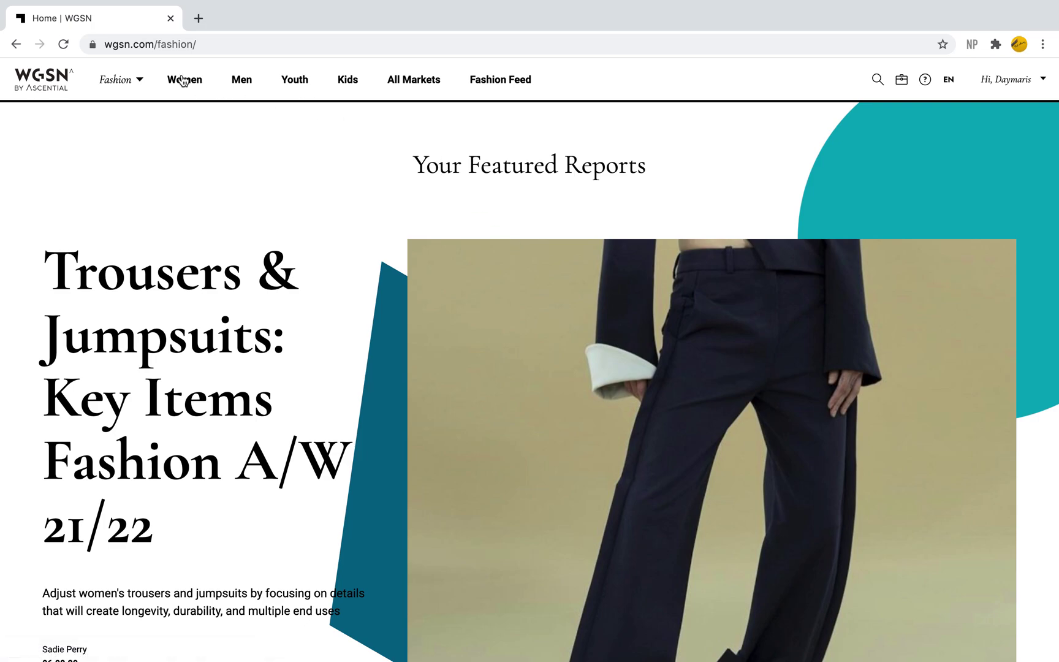
- Bring up the Women mega-menu in the top navigation to reveal its Create column
{"action": "mouse_move", "coordinate": [190, 89]}
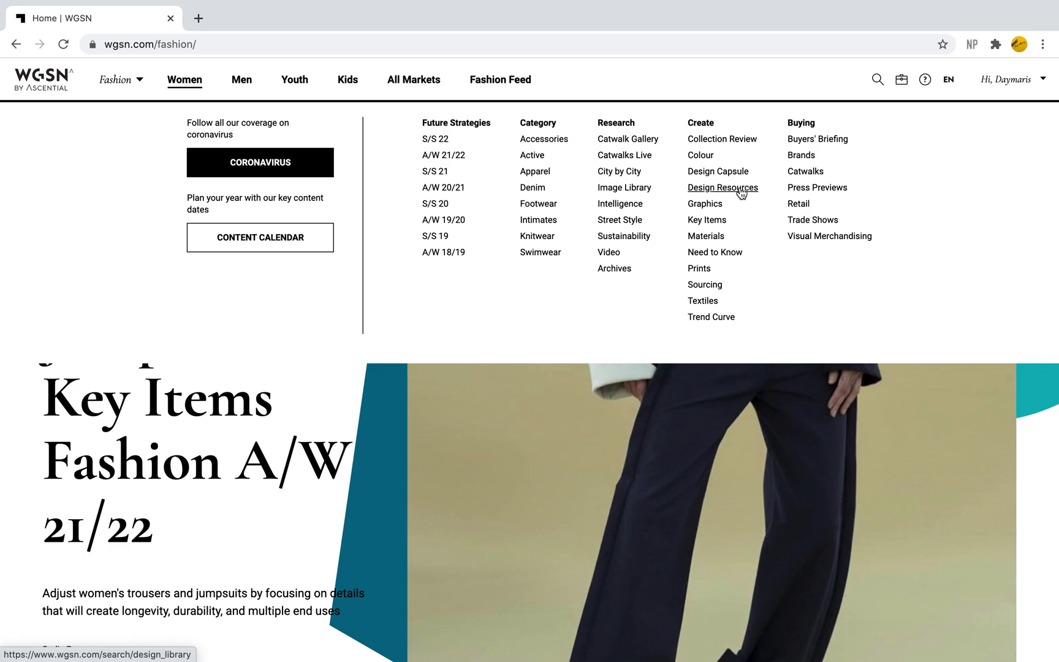
- Open Design Resources from the Women menu and scroll down through all its library tiles
{"action": "left_click", "coordinate": [742, 193]}
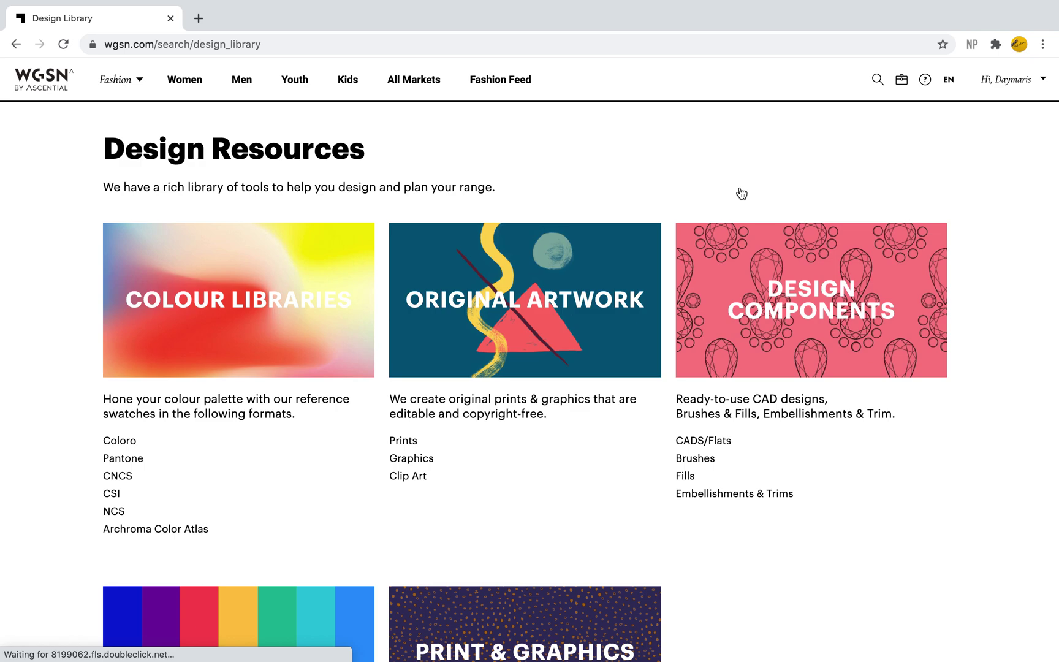
{"action": "scroll", "coordinate": [742, 193], "scroll_direction": "down", "scroll_amount": 2}
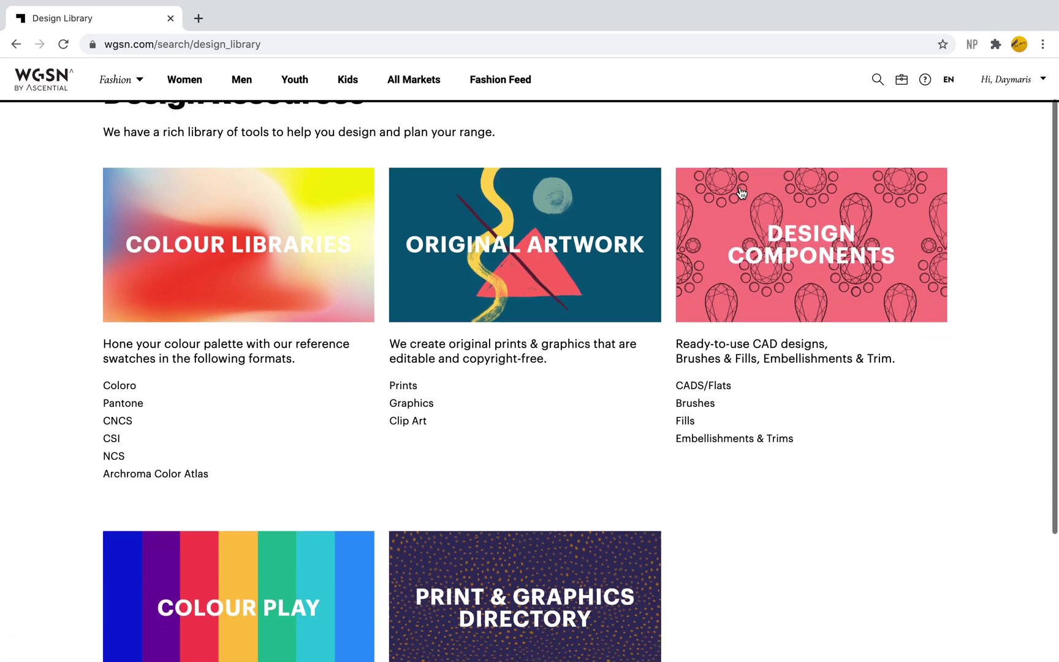
{"action": "scroll", "coordinate": [742, 193], "scroll_direction": "down", "scroll_amount": 1}
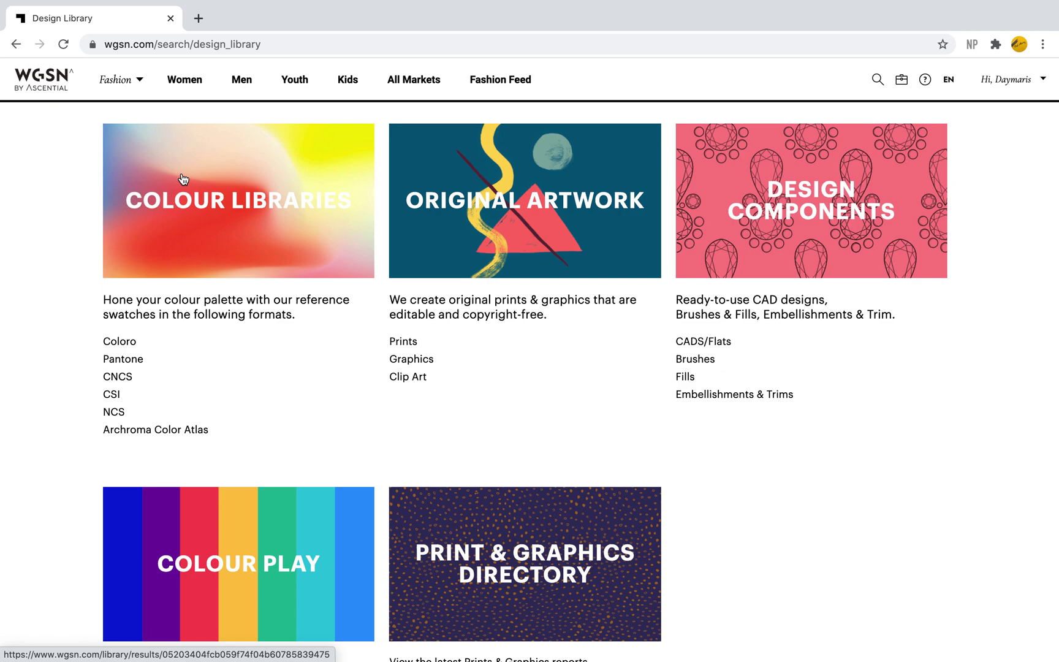
- Open Colour Libraries and scroll the Pantone swatch grid down to the 2444–2447 row
{"action": "left_click", "coordinate": [217, 188]}
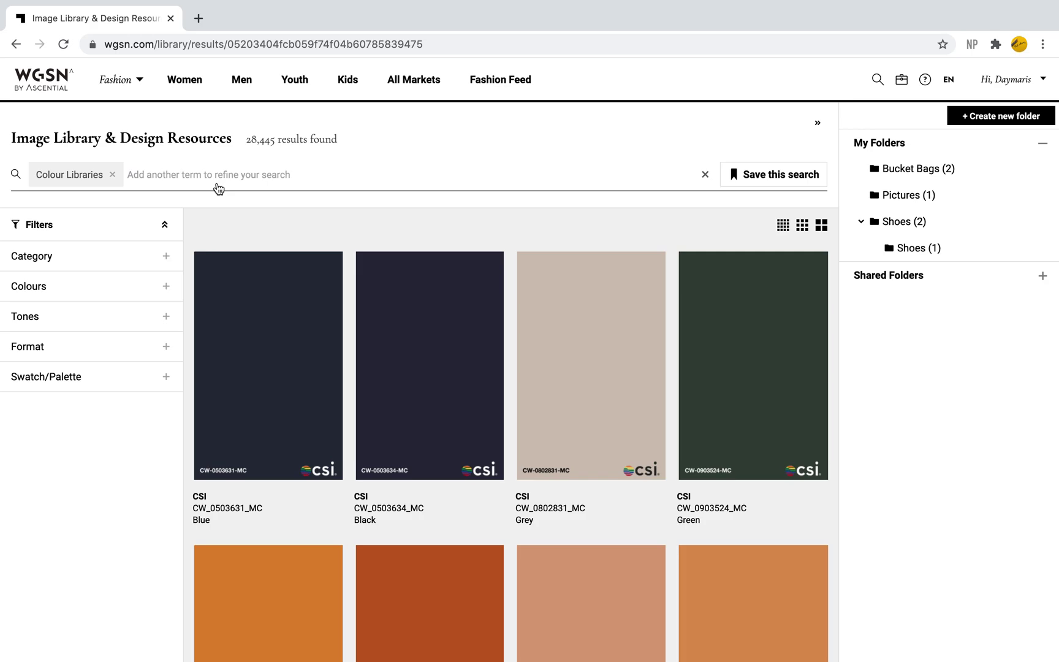
{"action": "scroll", "coordinate": [430, 405], "scroll_direction": "down", "scroll_amount": 9}
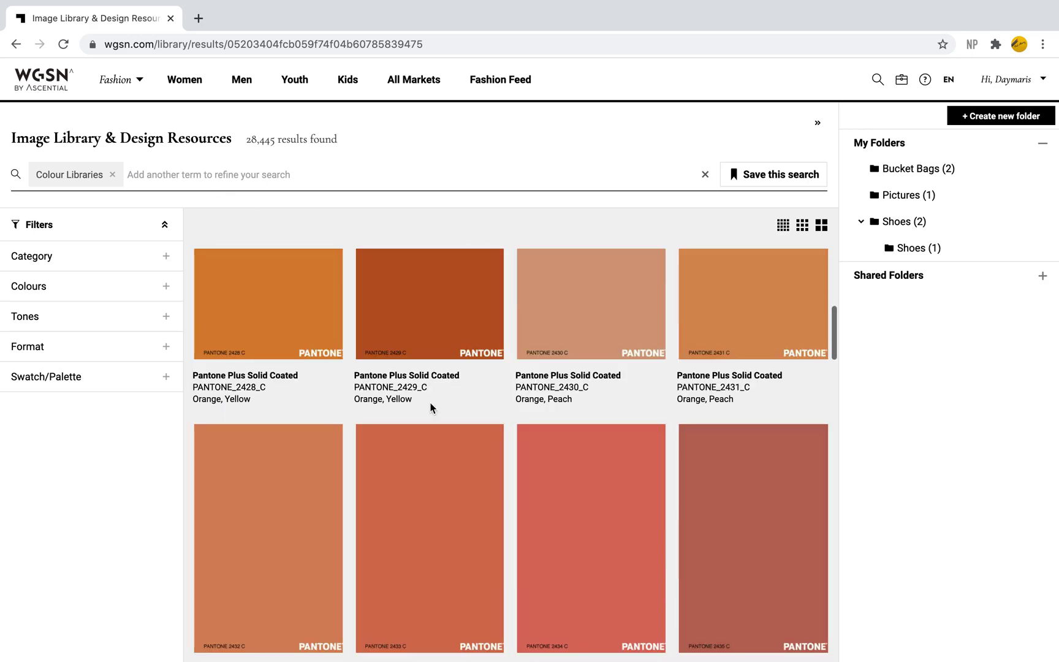
{"action": "scroll", "coordinate": [431, 403], "scroll_direction": "down", "scroll_amount": 5}
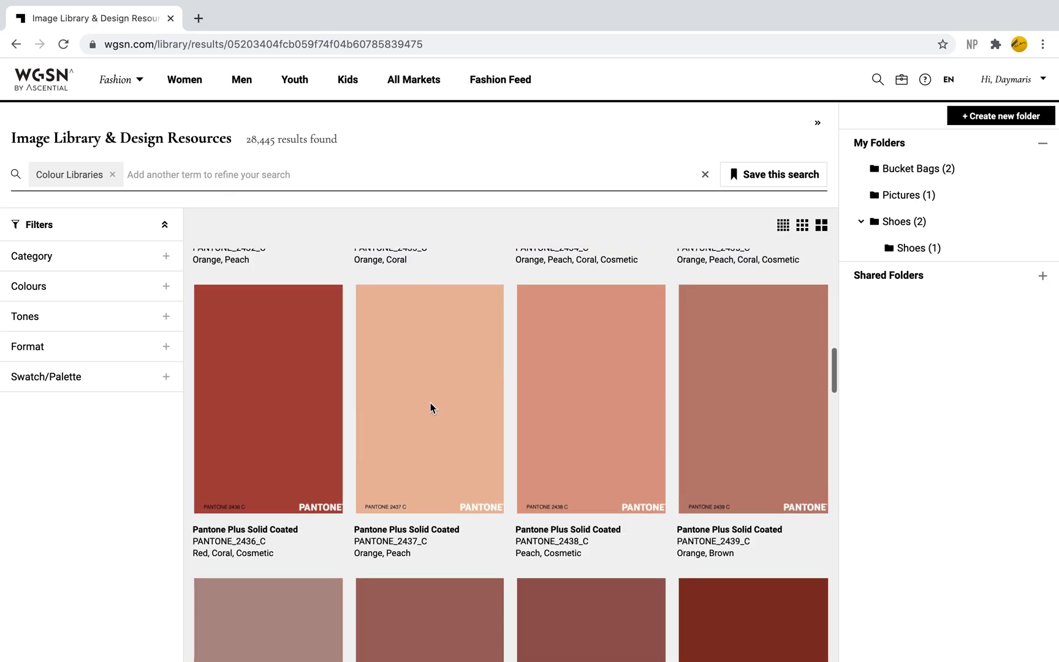
{"action": "scroll", "coordinate": [431, 408], "scroll_direction": "down", "scroll_amount": 5}
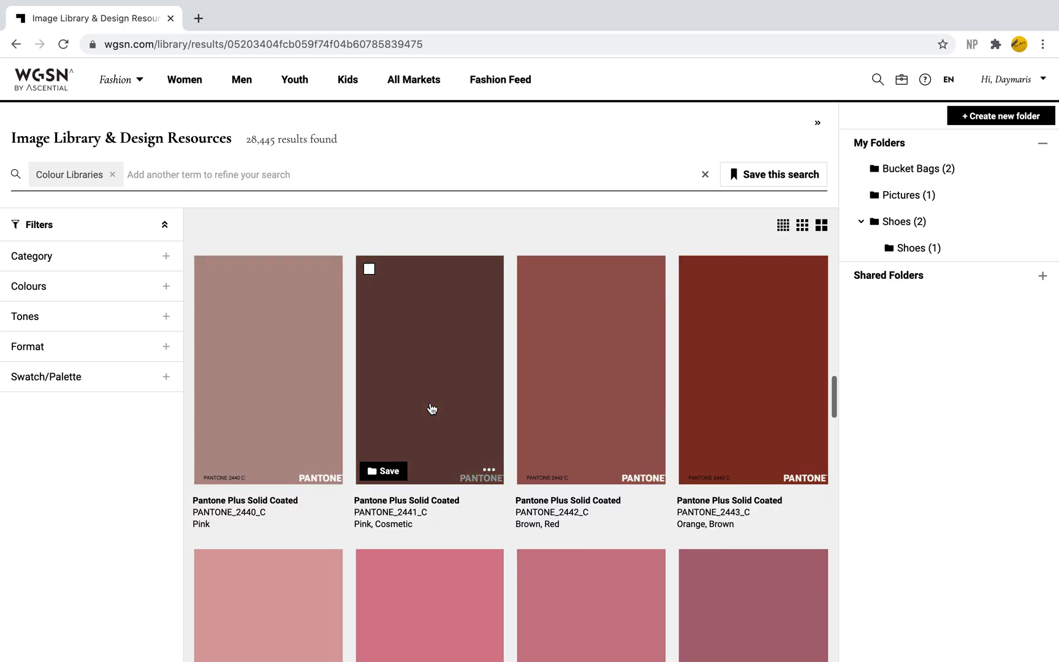
{"action": "scroll", "coordinate": [431, 408], "scroll_direction": "down", "scroll_amount": 1}
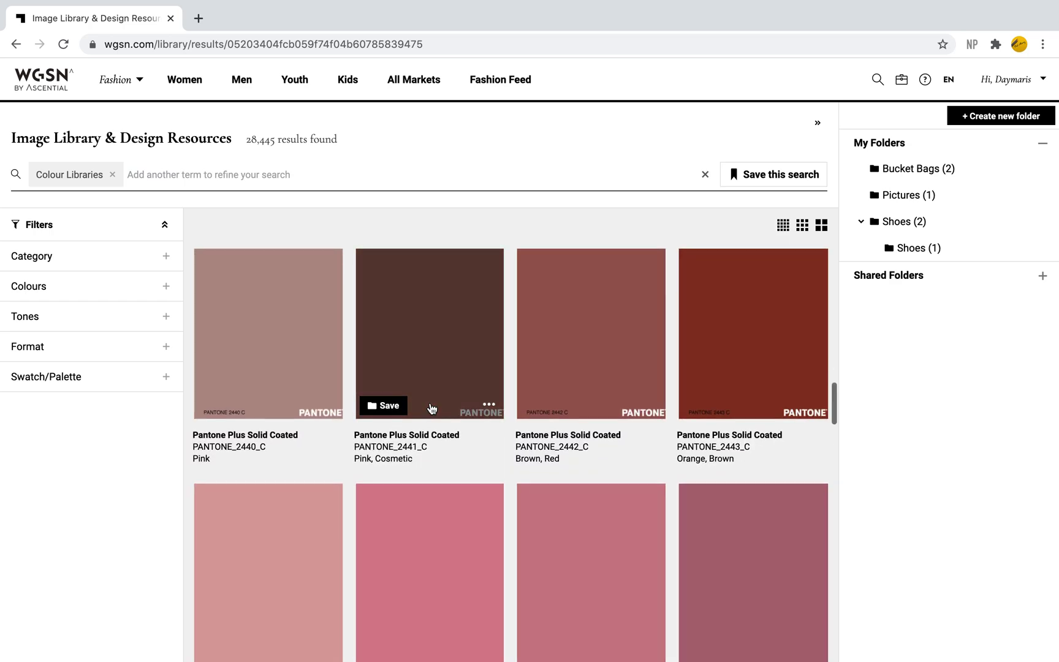
{"action": "scroll", "coordinate": [432, 408], "scroll_direction": "down", "scroll_amount": 2}
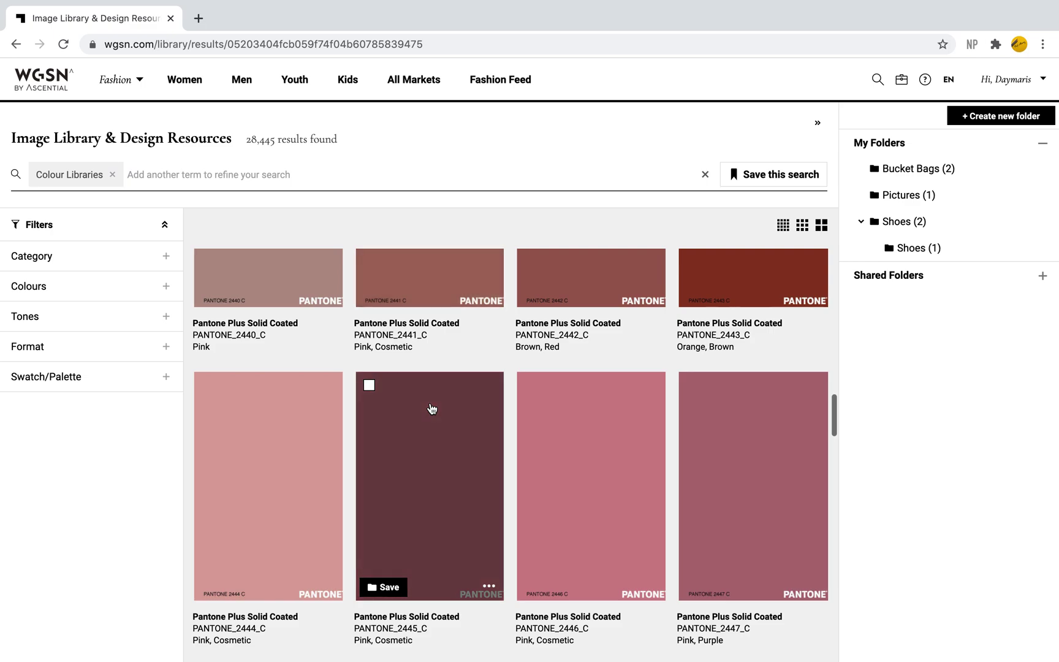
{"action": "scroll", "coordinate": [432, 408], "scroll_direction": "down", "scroll_amount": 4}
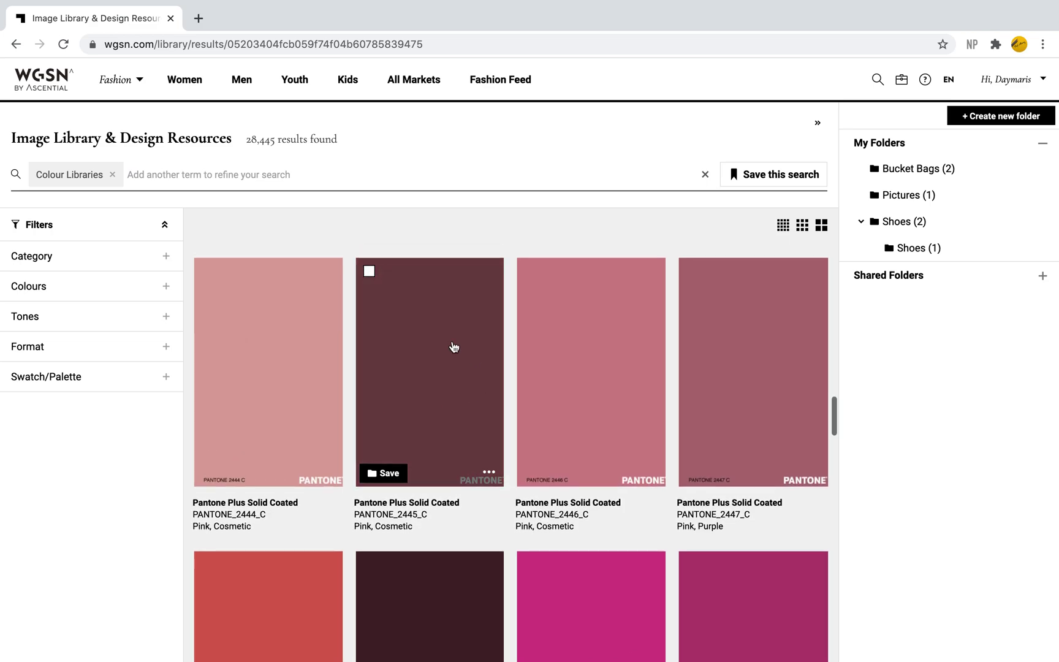
- Save the PANTONE 2445 C swatch into a newly created folder named 'Swatches'
{"action": "left_click", "coordinate": [455, 349]}
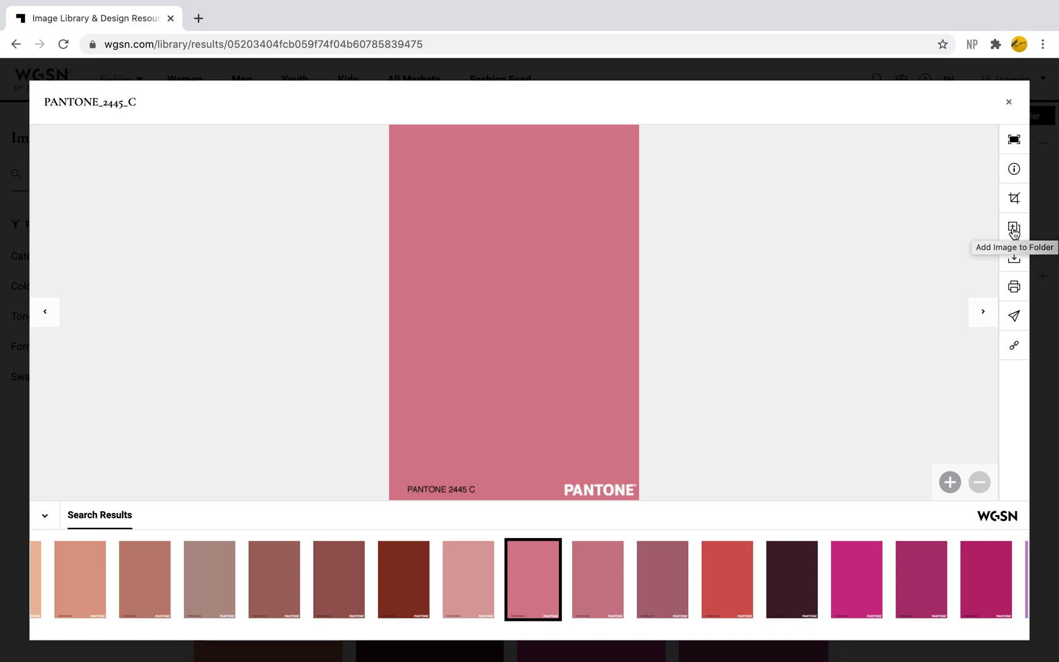
{"action": "left_click", "coordinate": [1014, 229]}
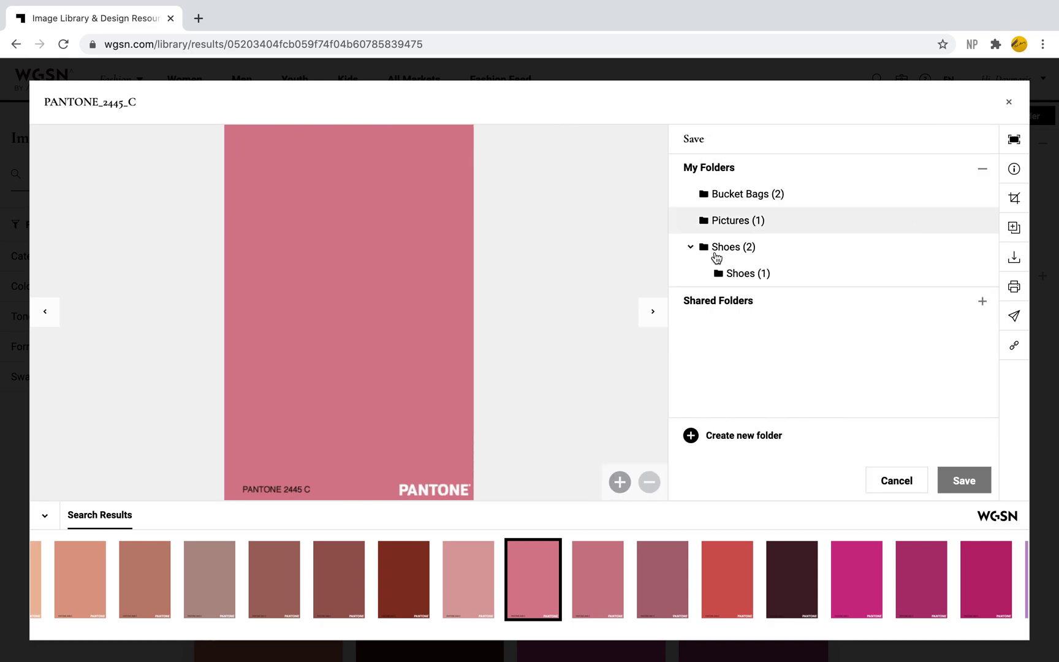
{"action": "left_click", "coordinate": [717, 435]}
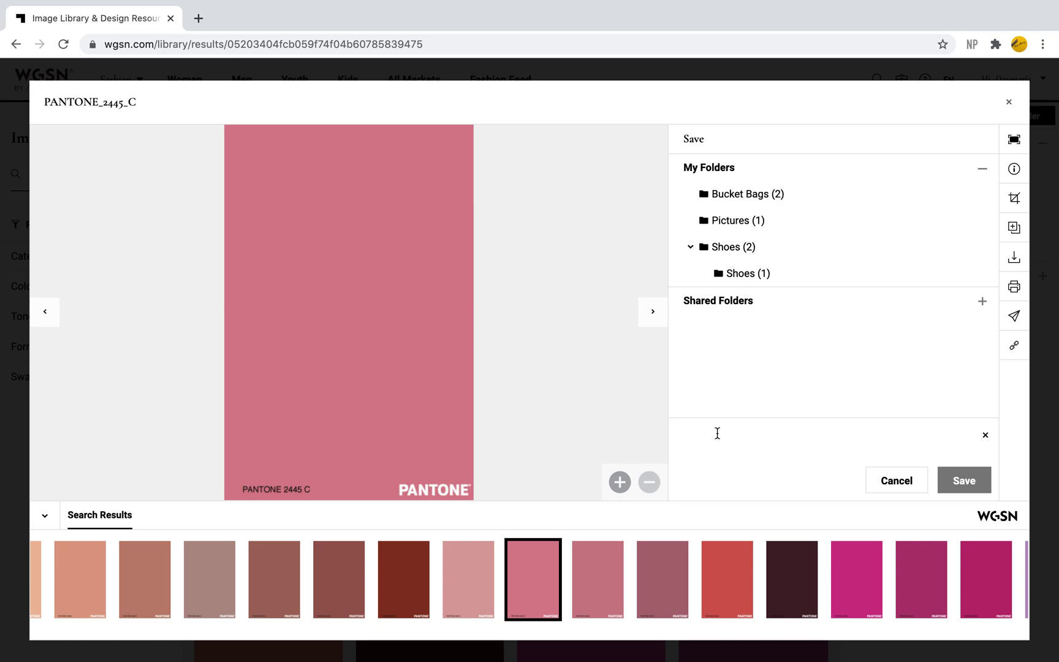
{"action": "type", "text": "Swatcv"}
{"action": "key", "text": "BackSpace"}
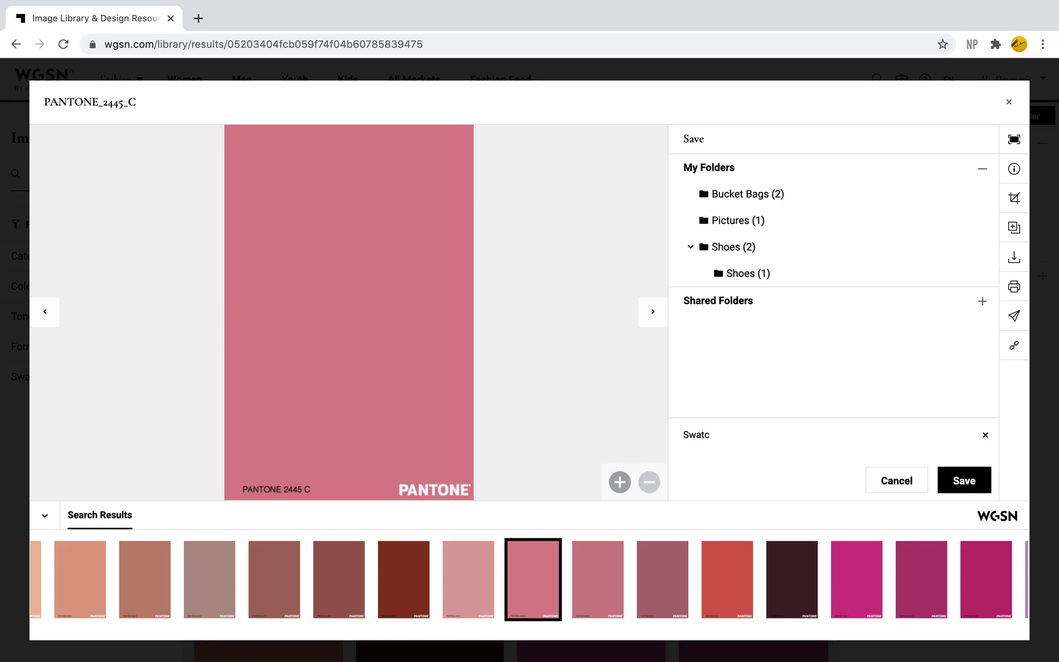
{"action": "type", "text": "hes"}
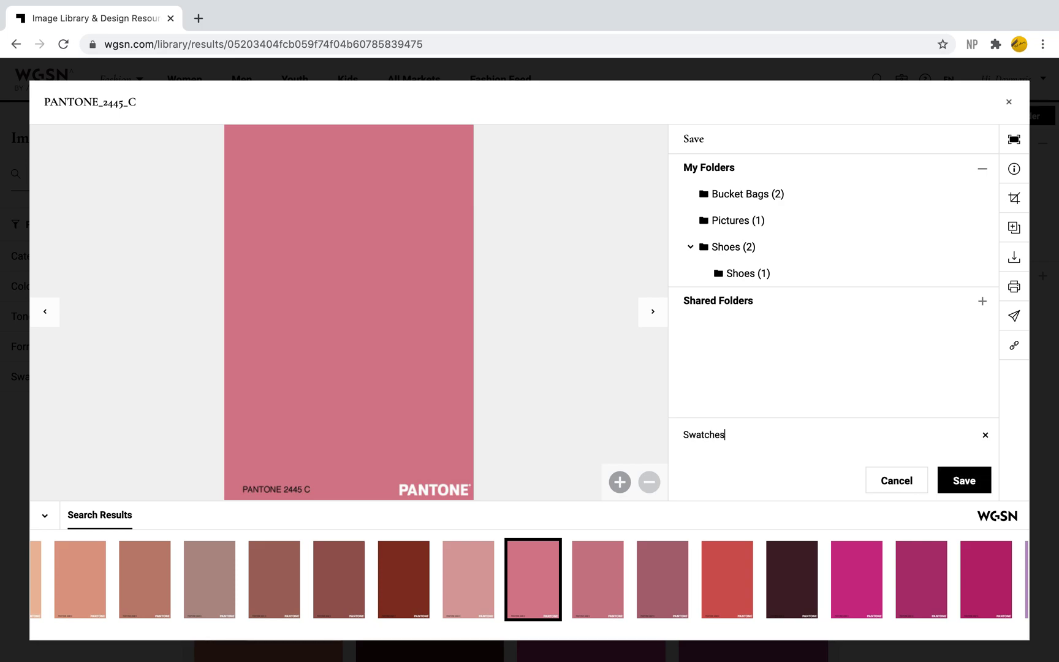
{"action": "left_click", "coordinate": [961, 482]}
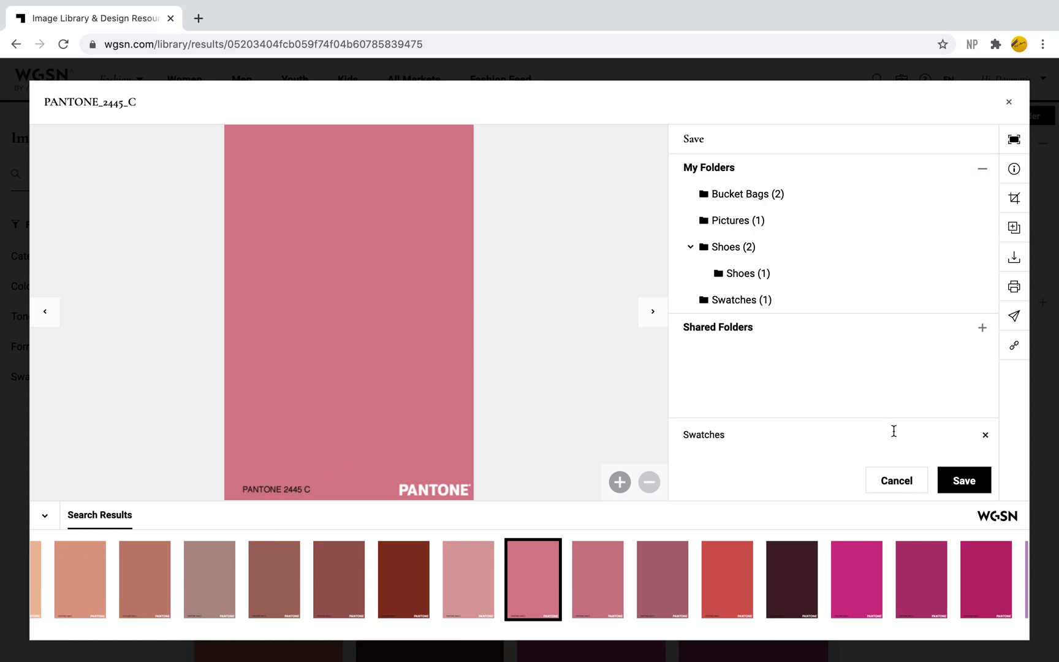
{"action": "left_click", "coordinate": [897, 484]}
- Save PANTONE 2450 C and PANTONE 2454 C to the Swatches folder
{"action": "left_click", "coordinate": [872, 591]}
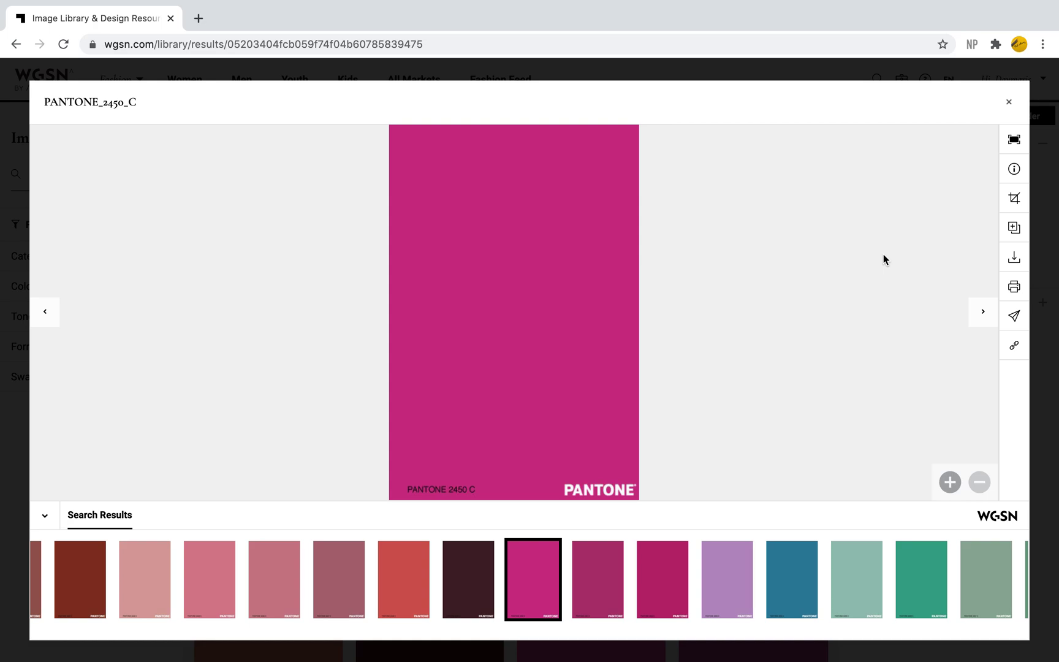
{"action": "left_click", "coordinate": [1024, 233]}
{"action": "left_click", "coordinate": [768, 299]}
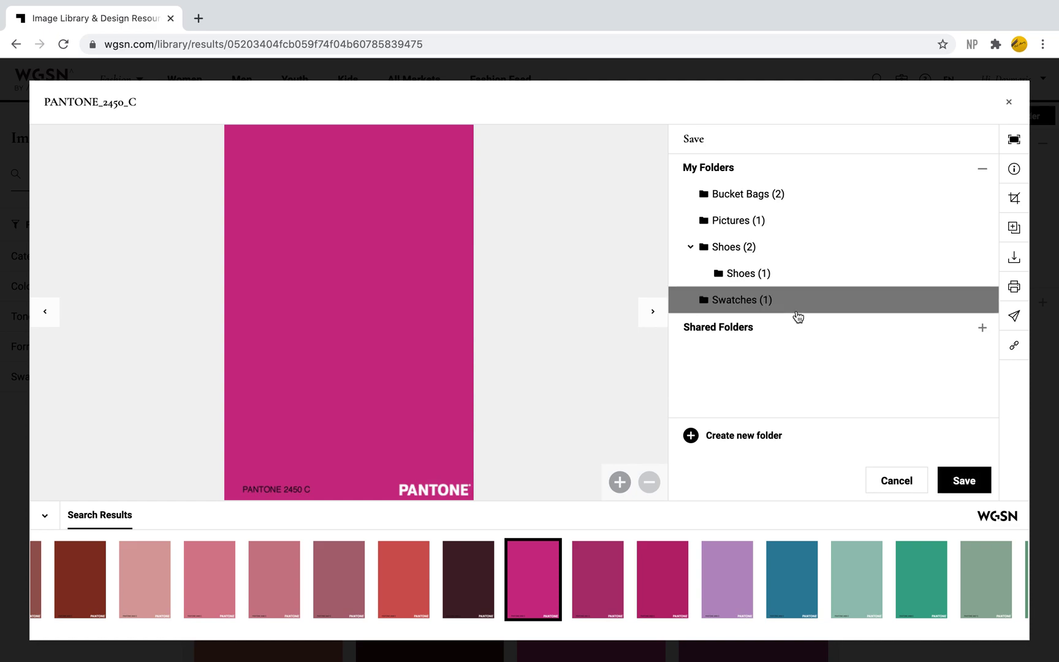
{"action": "left_click", "coordinate": [965, 481]}
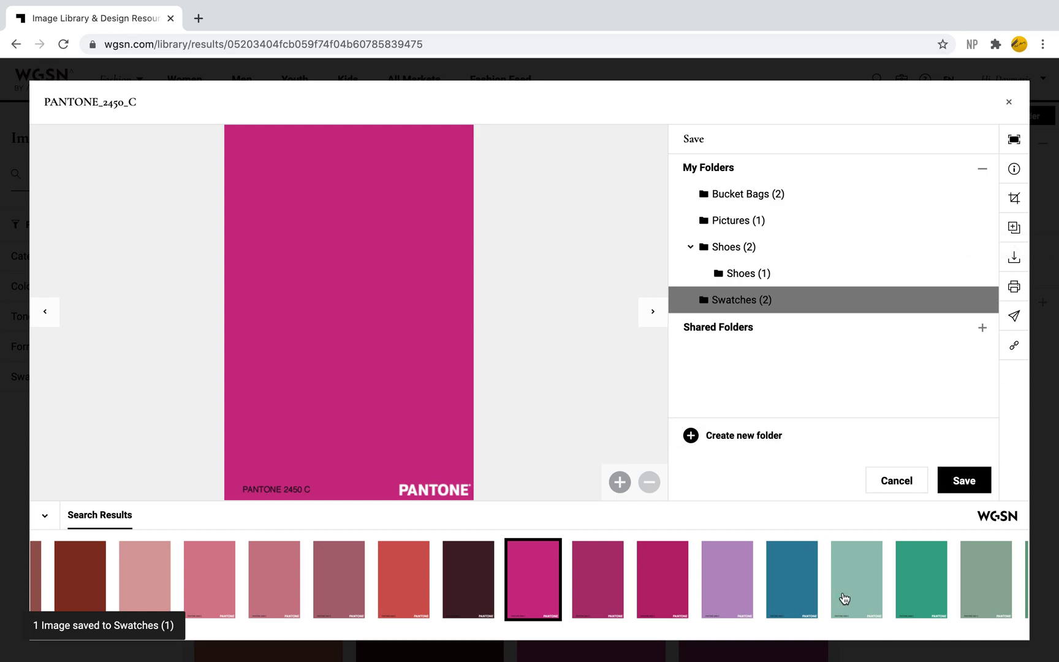
{"action": "left_click", "coordinate": [781, 596]}
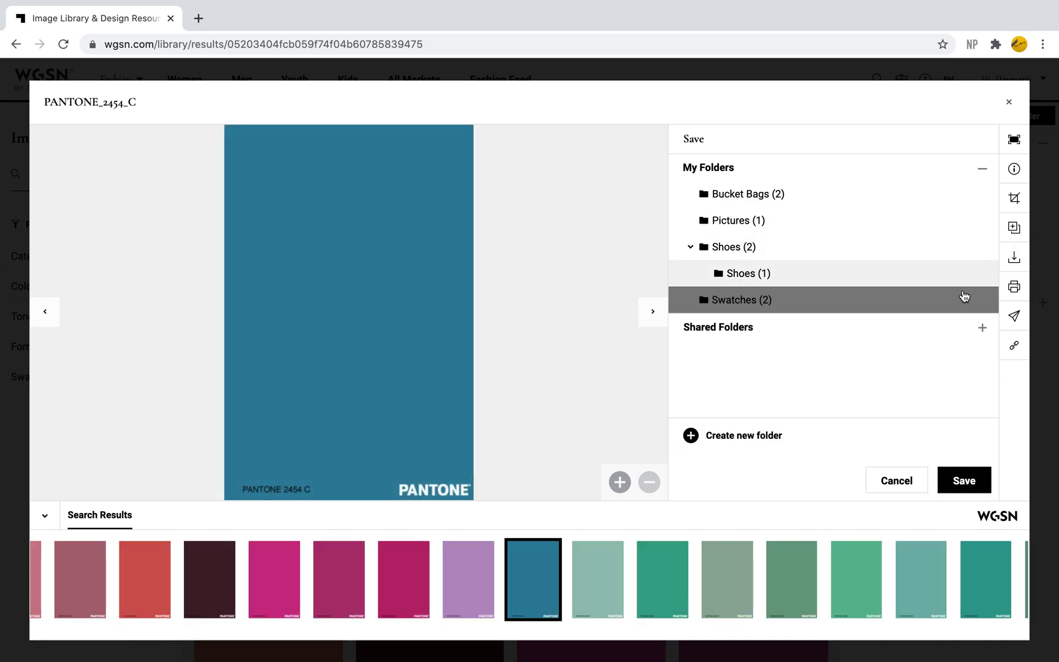
{"action": "left_click", "coordinate": [977, 483]}
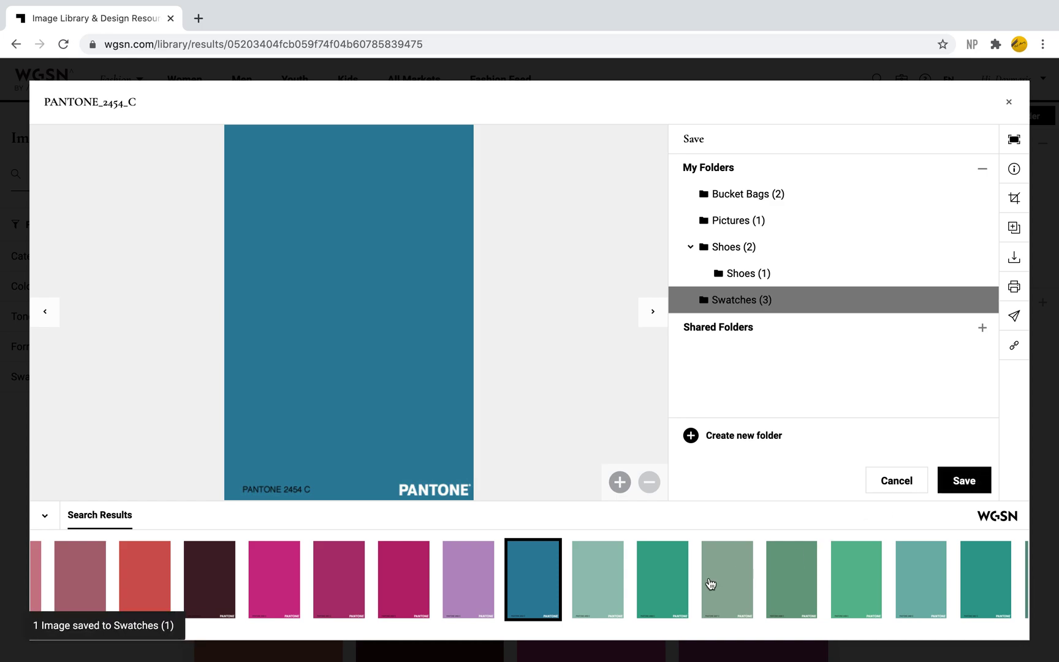
- Save PANTONE 2458 C and 2465 C to Swatches, then close the viewer back to results
{"action": "left_click", "coordinate": [801, 577]}
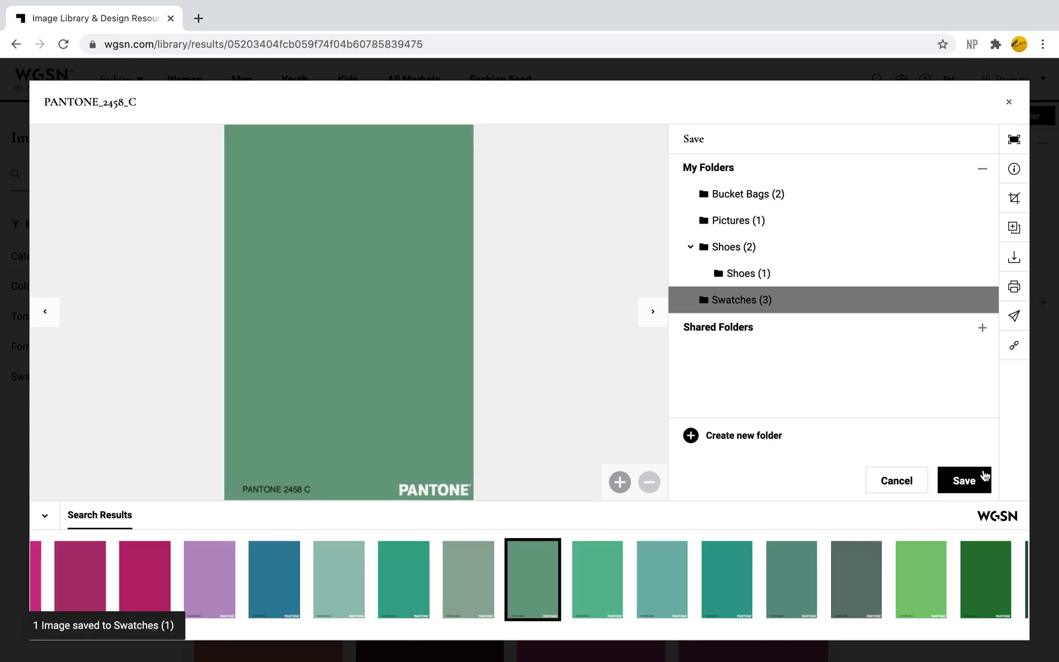
{"action": "left_click", "coordinate": [980, 481]}
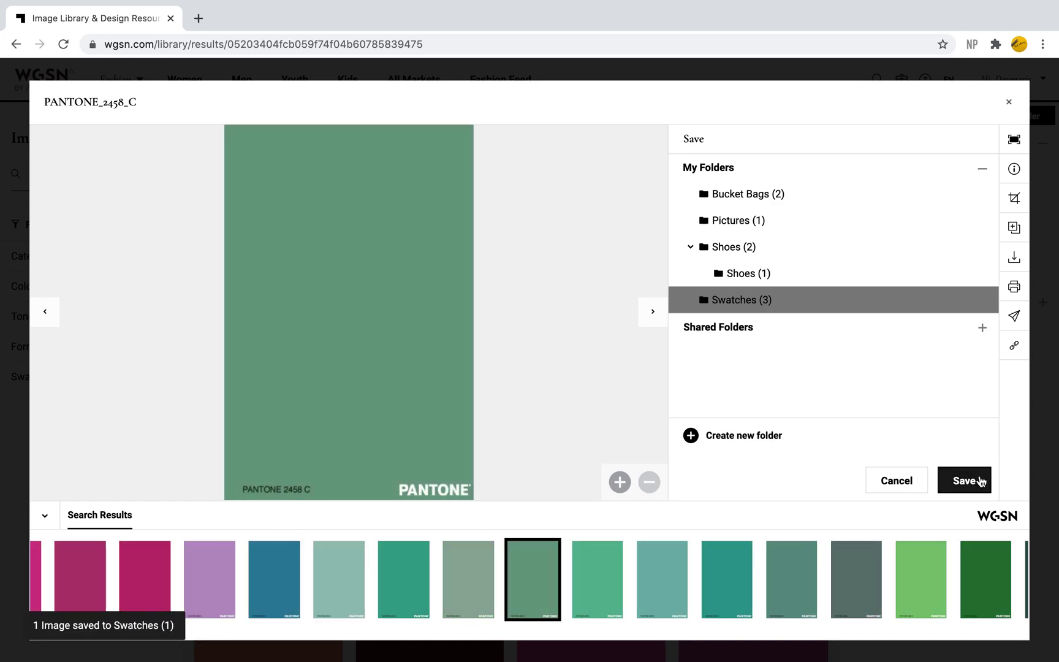
{"action": "left_click", "coordinate": [977, 483]}
{"action": "left_click", "coordinate": [988, 590]}
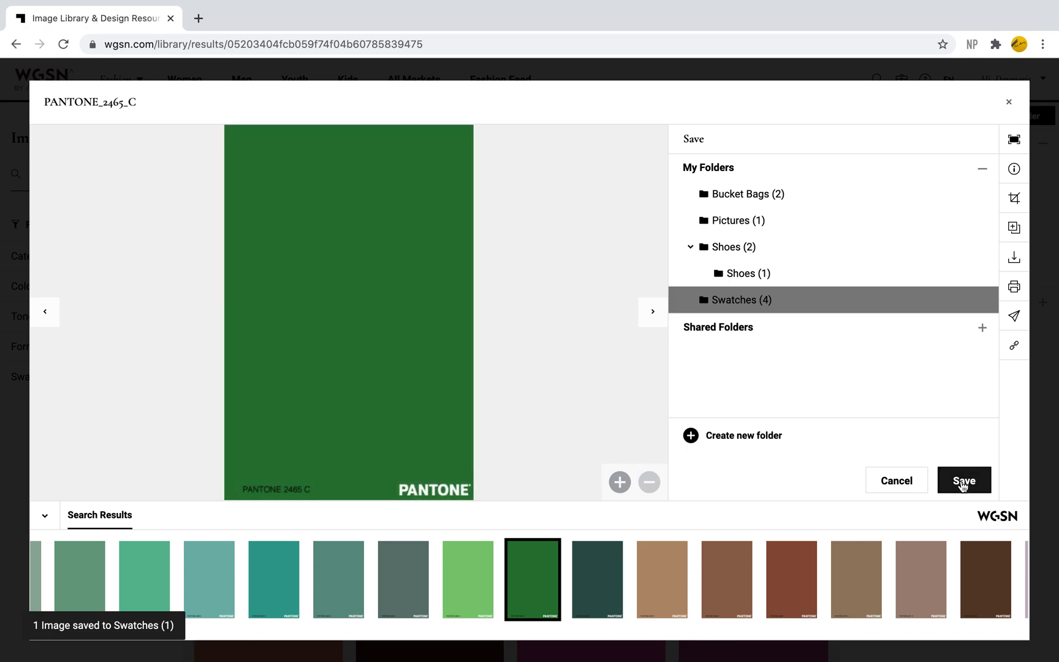
{"action": "left_click", "coordinate": [964, 485]}
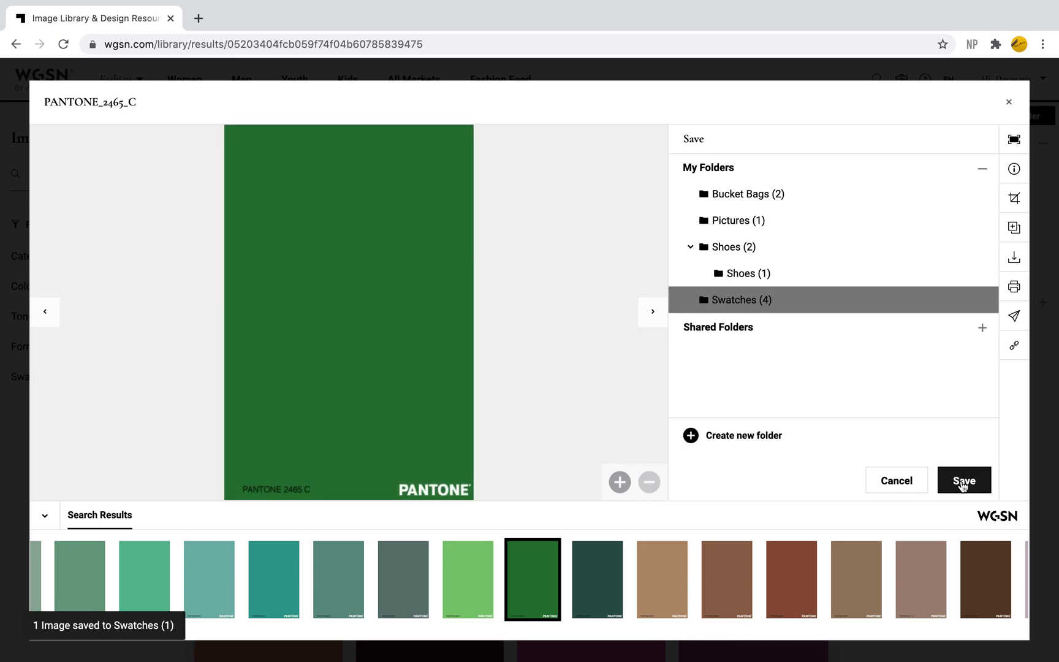
{"action": "left_click", "coordinate": [983, 171]}
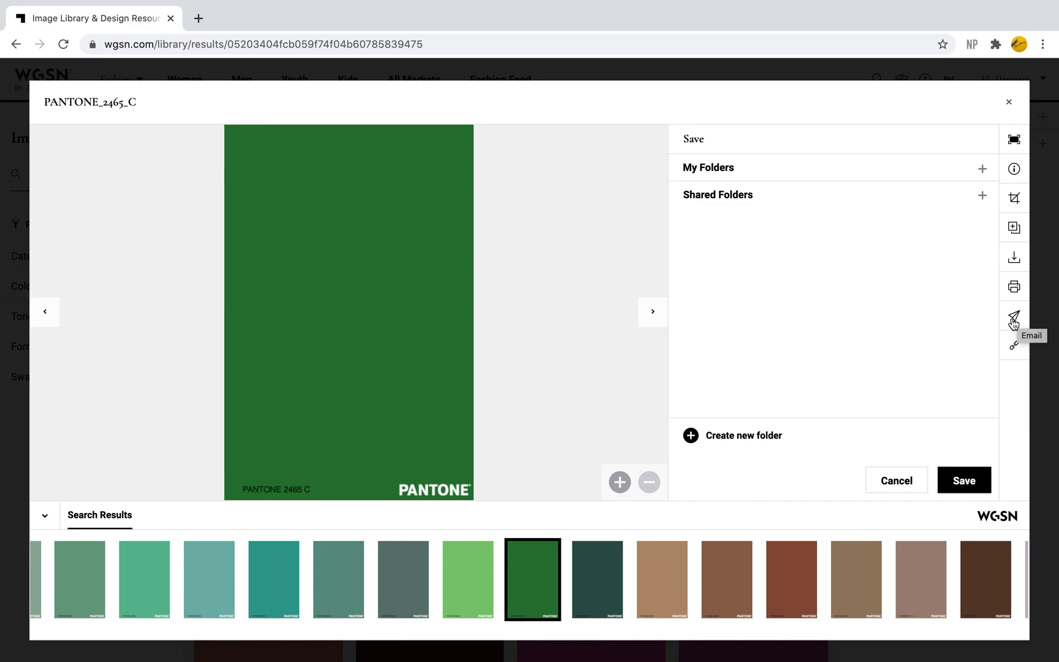
{"action": "left_click", "coordinate": [1011, 103]}
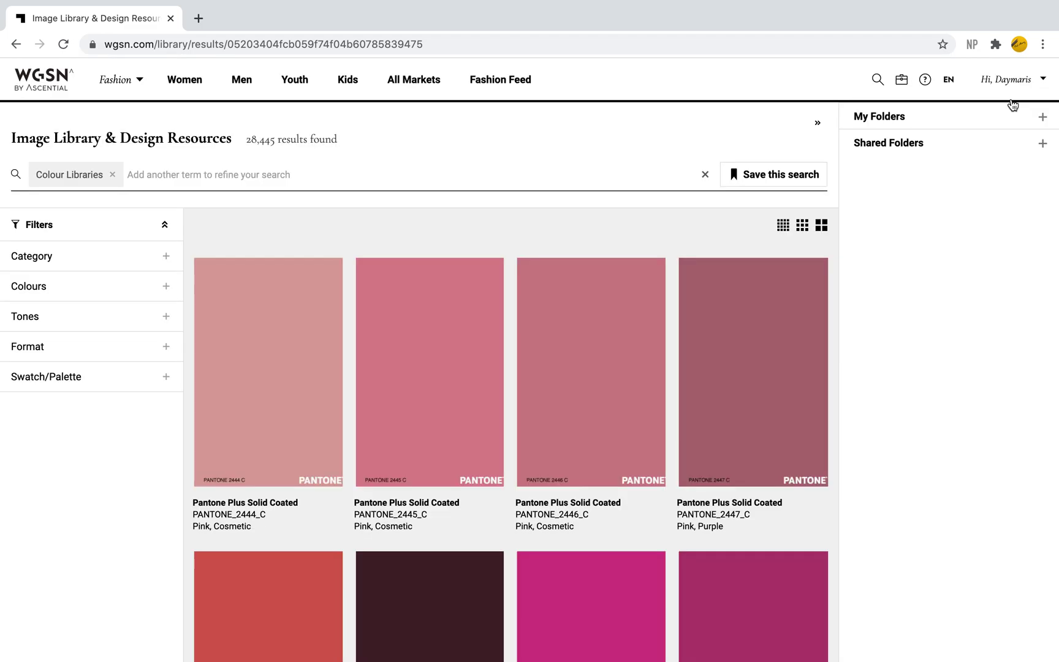
- Go back twice from the Pantone swatch results to the Design Library page
{"action": "left_click", "coordinate": [6, 50]}
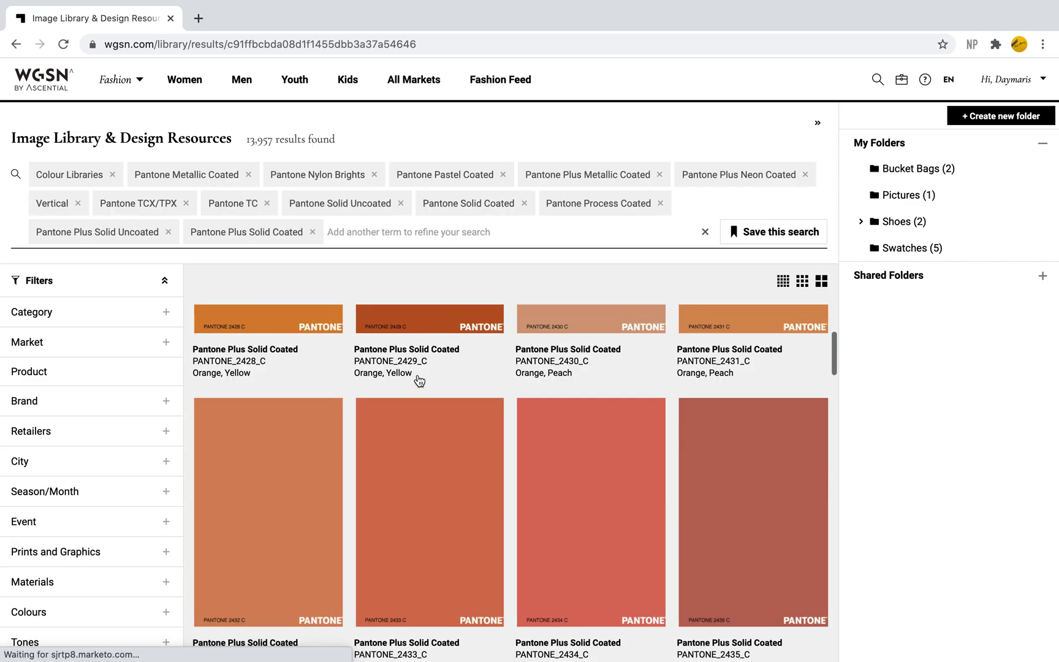
{"action": "mouse_move", "coordinate": [419, 381]}
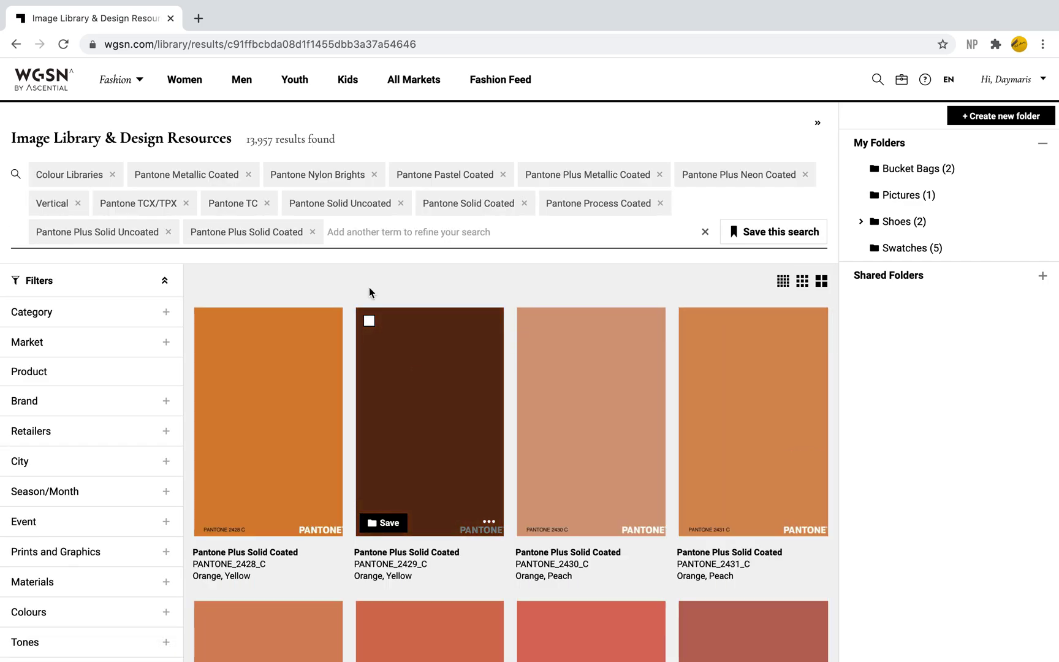
{"action": "left_click", "coordinate": [13, 45]}
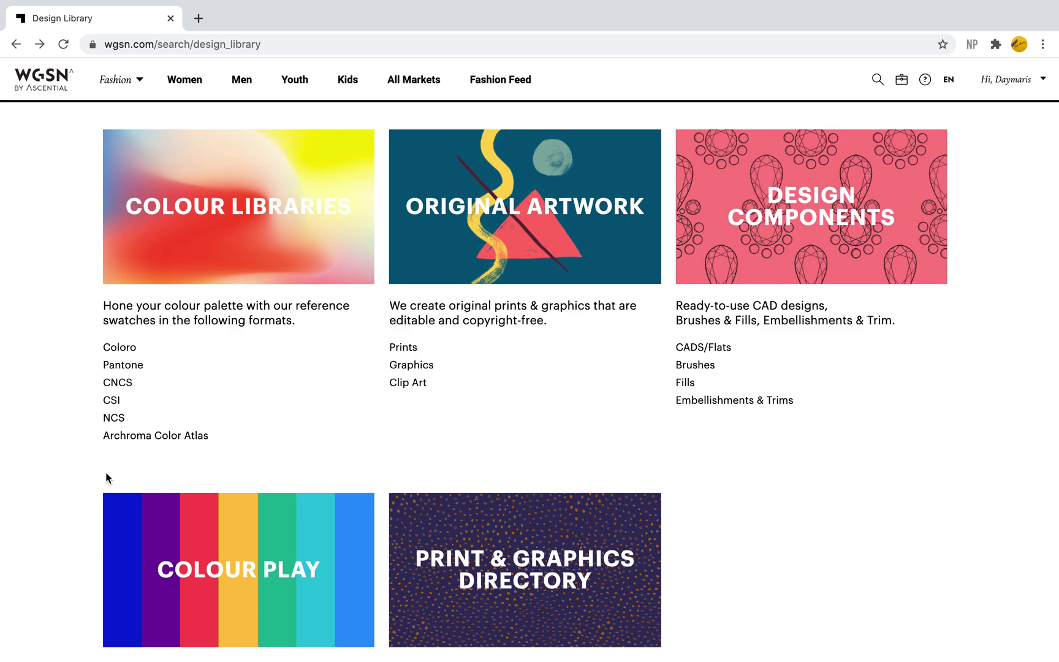
{"action": "scroll", "coordinate": [107, 424], "scroll_direction": "up", "scroll_amount": 1}
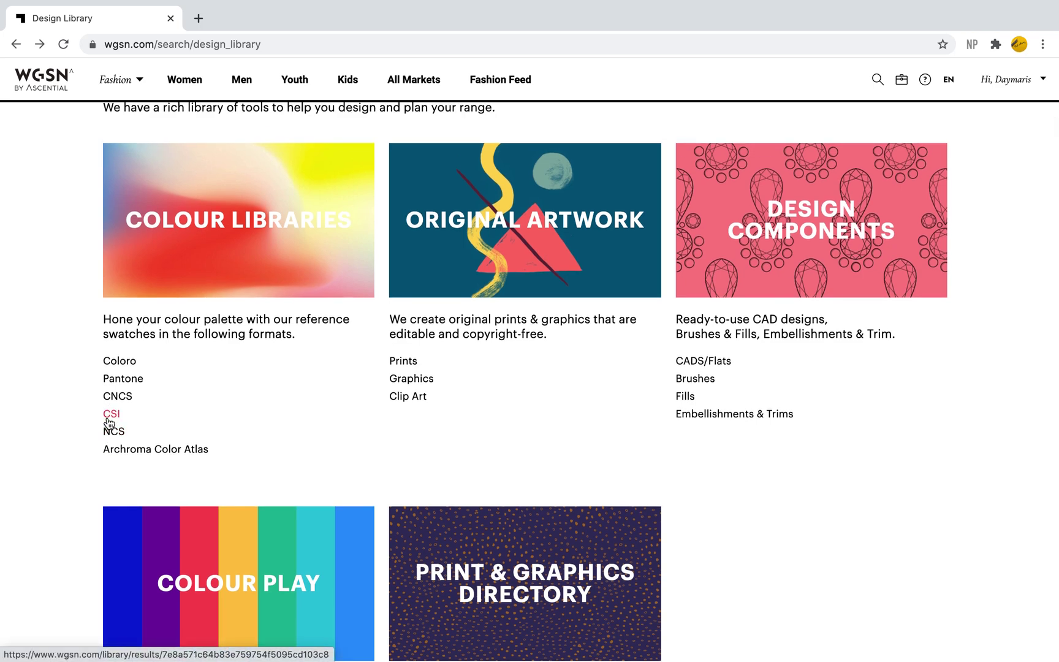
{"action": "scroll", "coordinate": [544, 193], "scroll_direction": "up", "scroll_amount": 1}
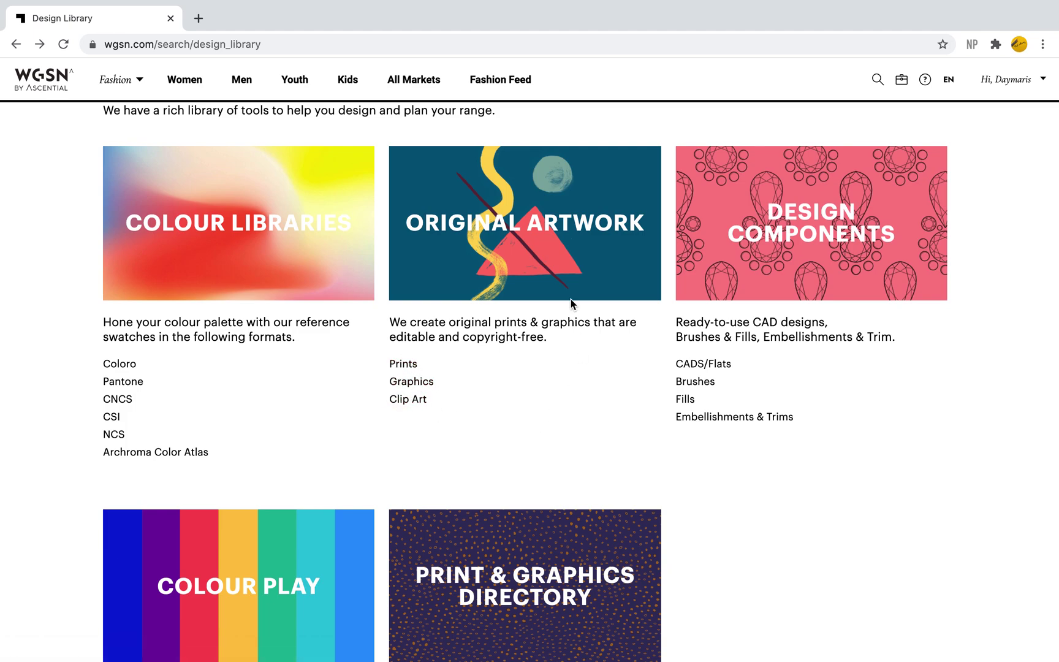
- Open Original Artwork and scroll through the 67,757 WGSN Original Prints & Graphics results
{"action": "left_click", "coordinate": [490, 257]}
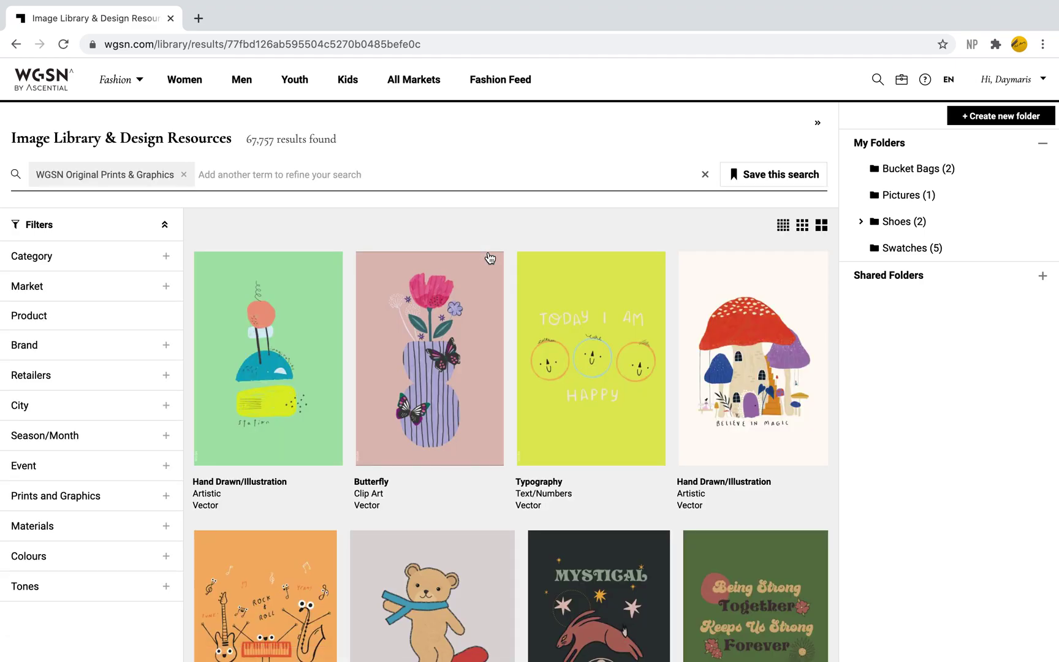
{"action": "scroll", "coordinate": [546, 413], "scroll_direction": "down", "scroll_amount": 5}
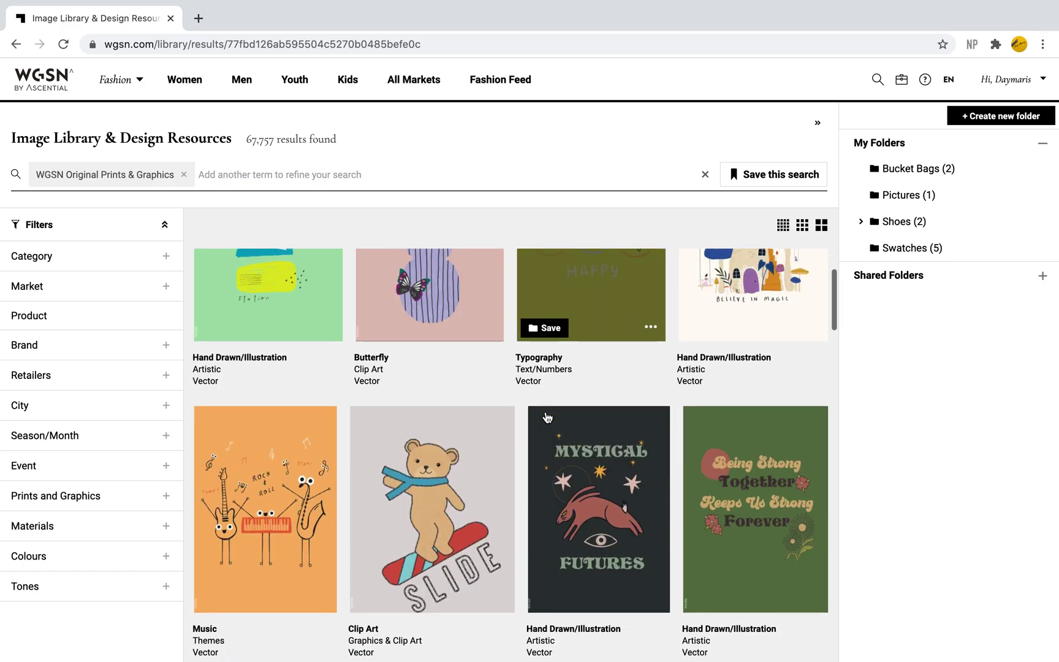
{"action": "scroll", "coordinate": [546, 412], "scroll_direction": "down", "scroll_amount": 8}
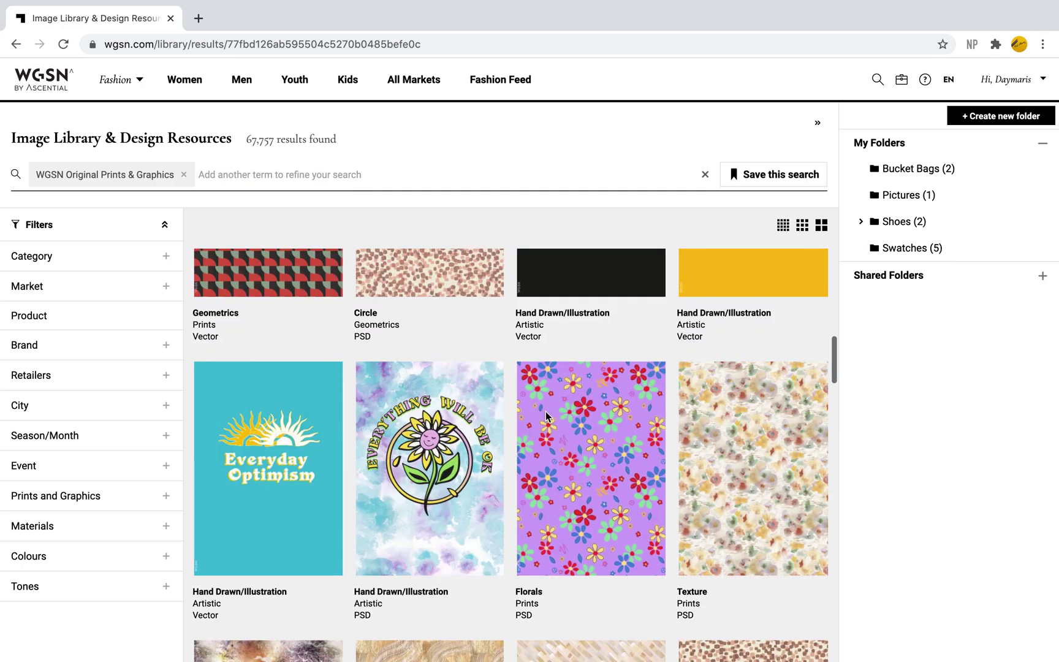
{"action": "scroll", "coordinate": [580, 458], "scroll_direction": "down", "scroll_amount": 7}
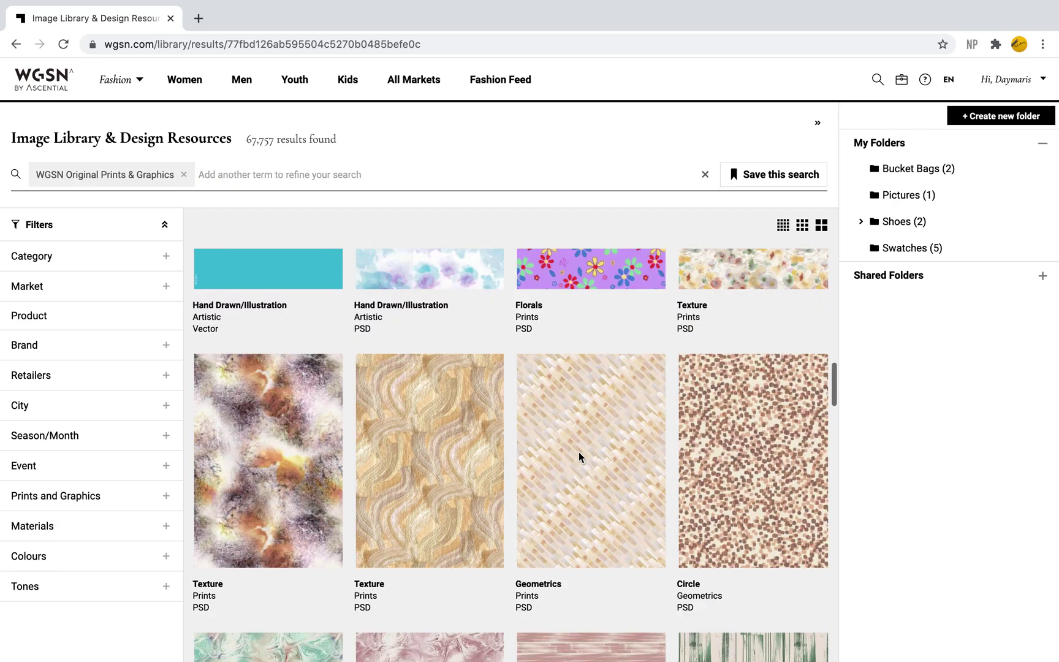
{"action": "scroll", "coordinate": [580, 458], "scroll_direction": "down", "scroll_amount": 7}
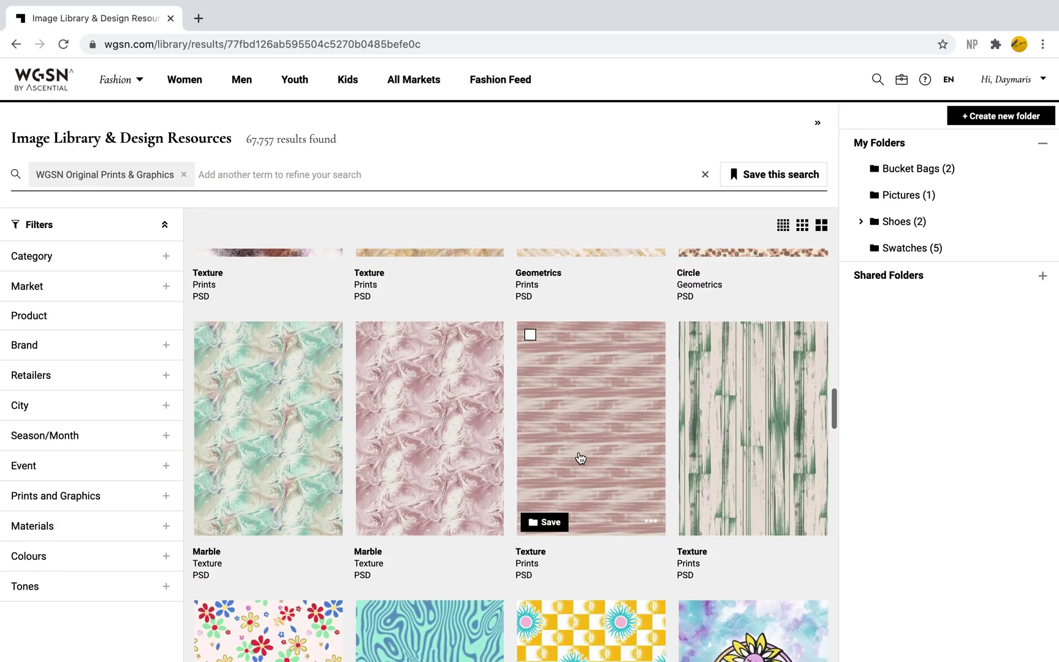
{"action": "scroll", "coordinate": [580, 457], "scroll_direction": "down", "scroll_amount": 5}
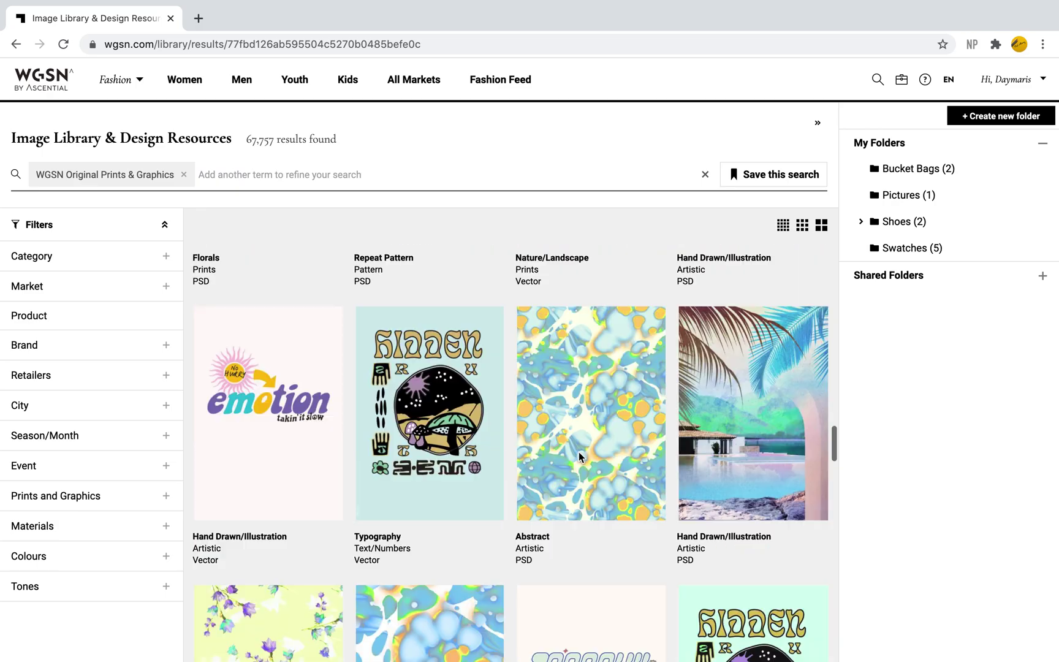
{"action": "scroll", "coordinate": [580, 456], "scroll_direction": "down", "scroll_amount": 5}
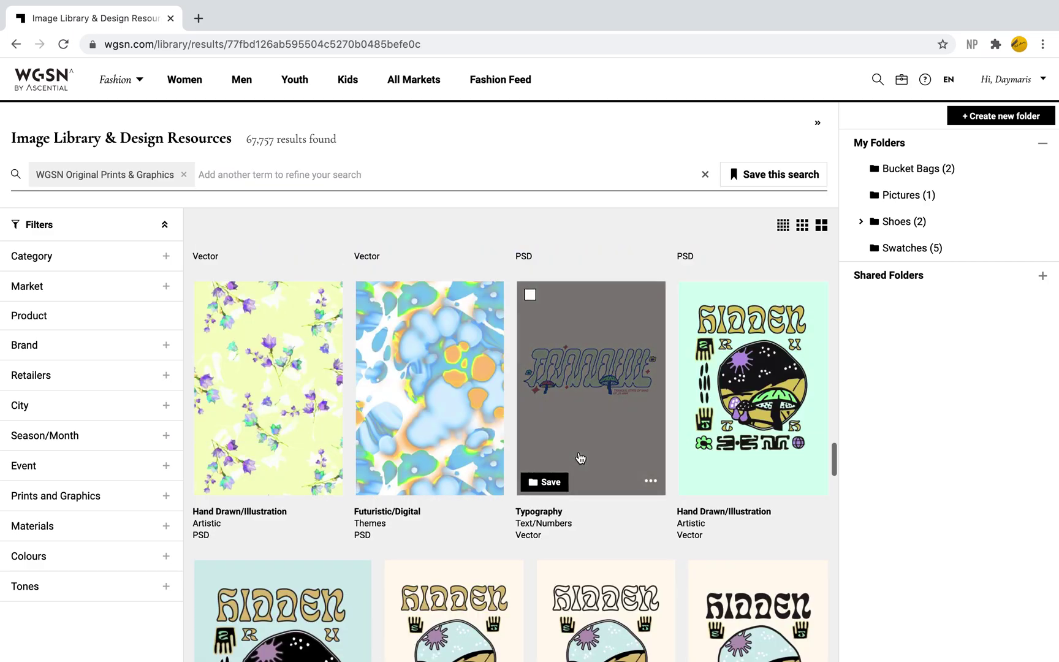
{"action": "scroll", "coordinate": [579, 454], "scroll_direction": "down", "scroll_amount": 5}
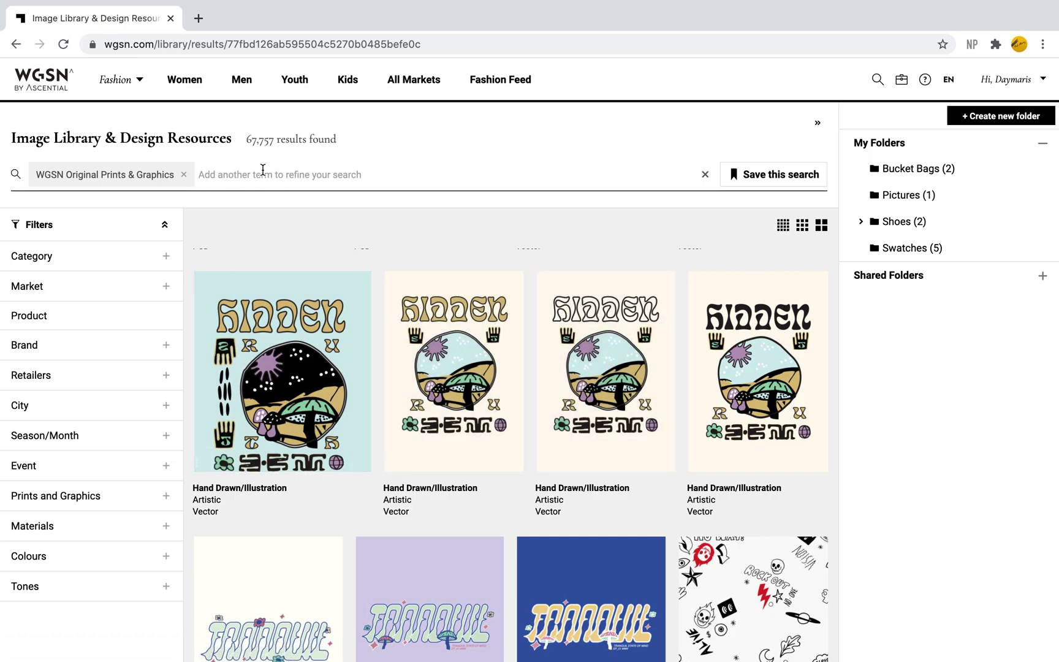
- Return to the Design Library and open the CADS/Flats link under Design Components
{"action": "left_click", "coordinate": [17, 43]}
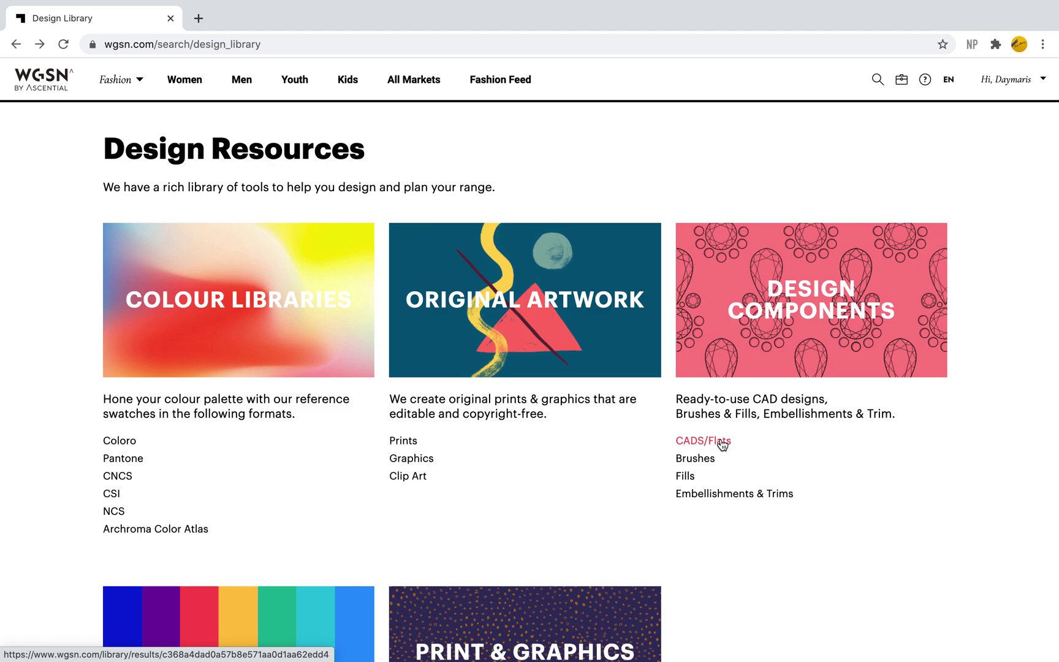
{"action": "left_click", "coordinate": [713, 447]}
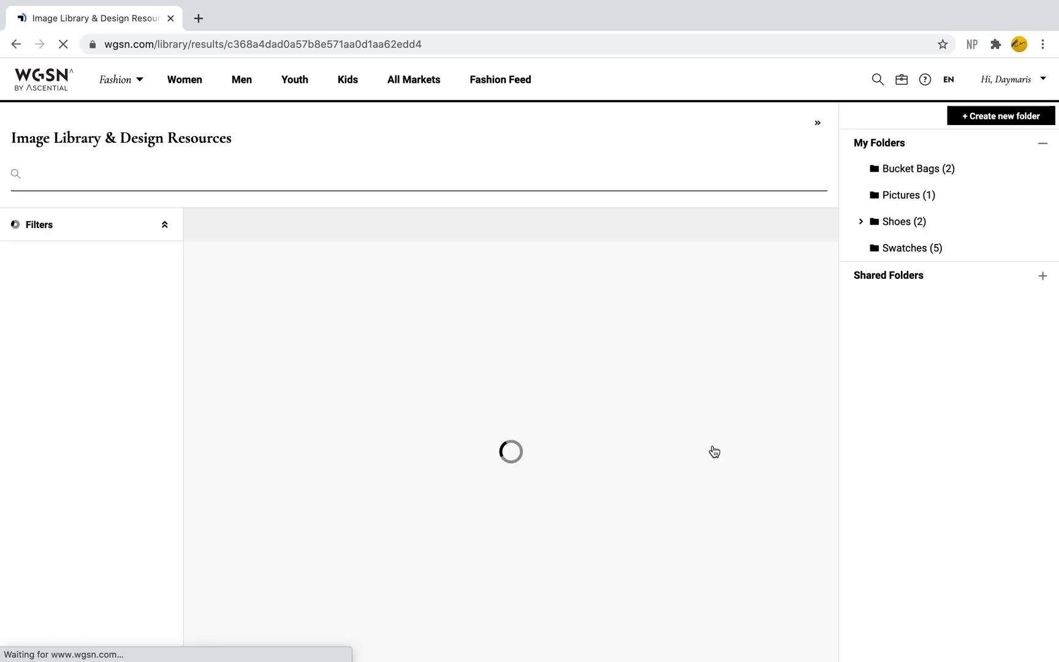
- Filter the CADs/Flats results to the Women market, narrowing them to 33,579
{"action": "scroll", "coordinate": [714, 452], "scroll_direction": "down", "scroll_amount": 5}
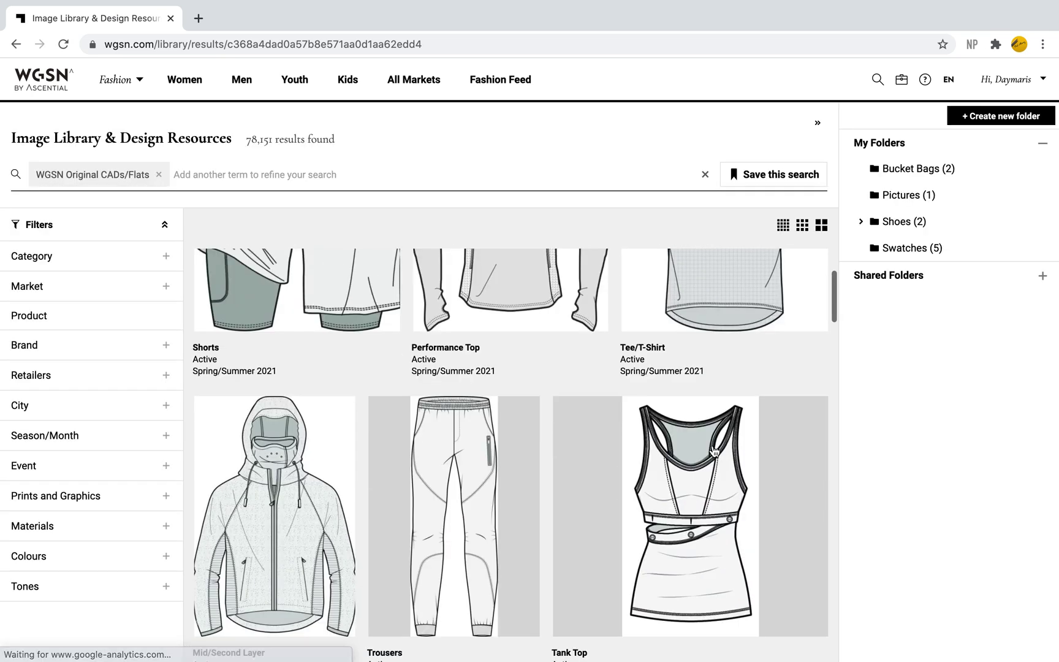
{"action": "scroll", "coordinate": [714, 451], "scroll_direction": "down", "scroll_amount": 5}
{"action": "scroll", "coordinate": [714, 452], "scroll_direction": "up", "scroll_amount": 10}
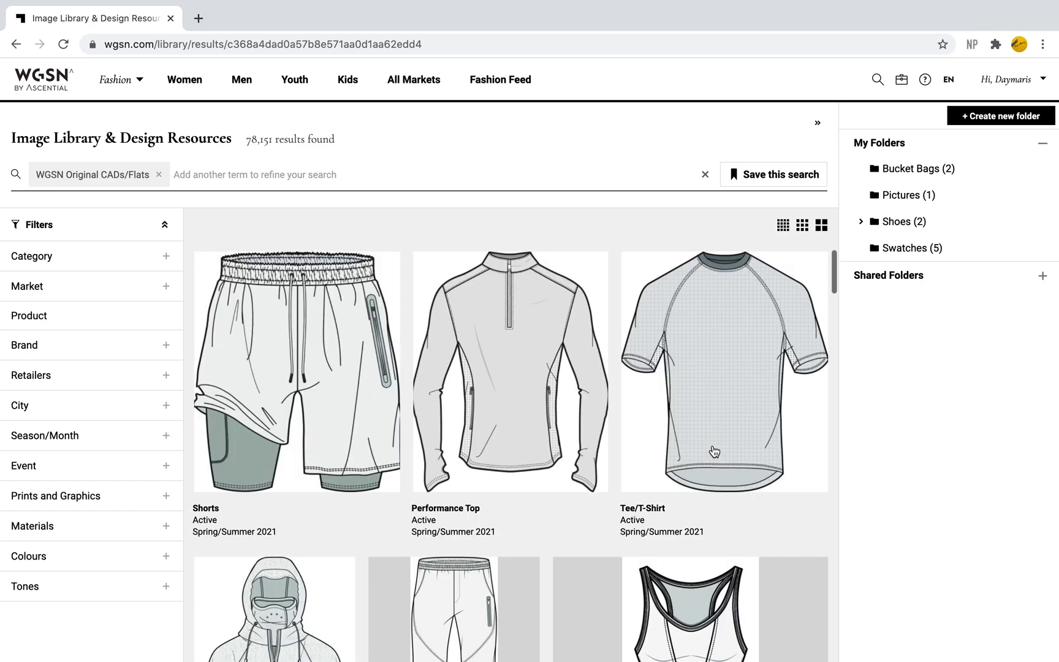
{"action": "mouse_move", "coordinate": [724, 452]}
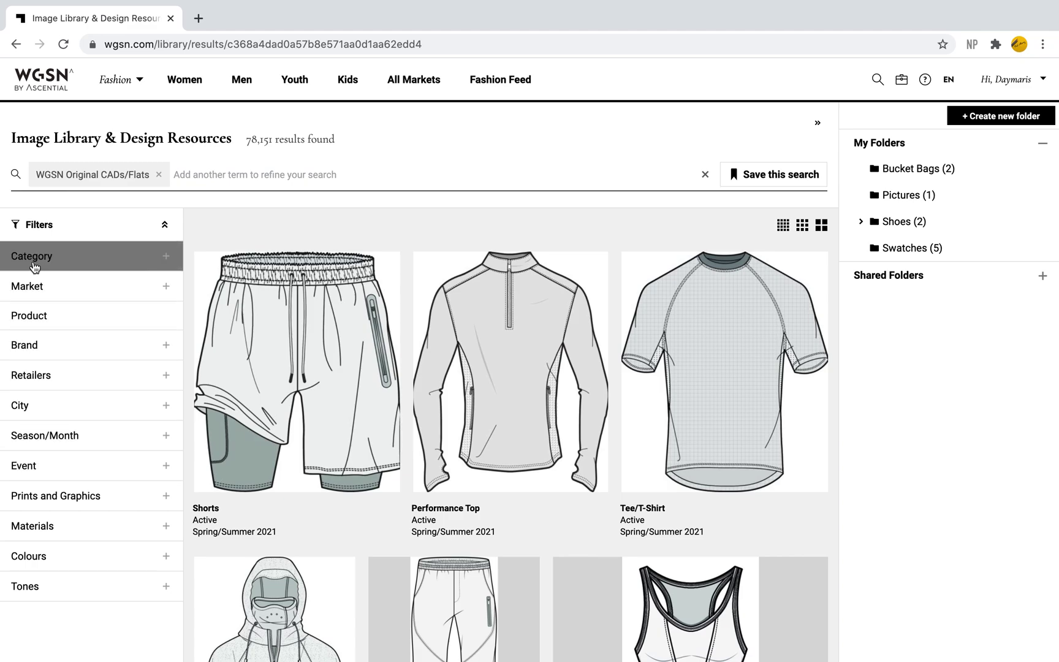
{"action": "left_click", "coordinate": [72, 264]}
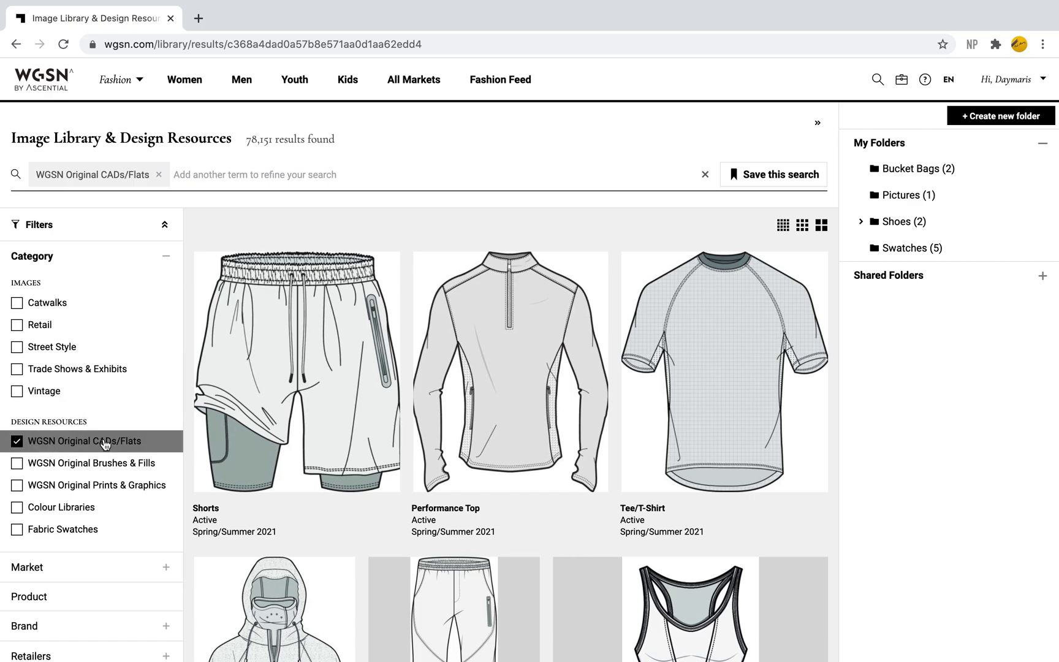
{"action": "left_click", "coordinate": [105, 567]}
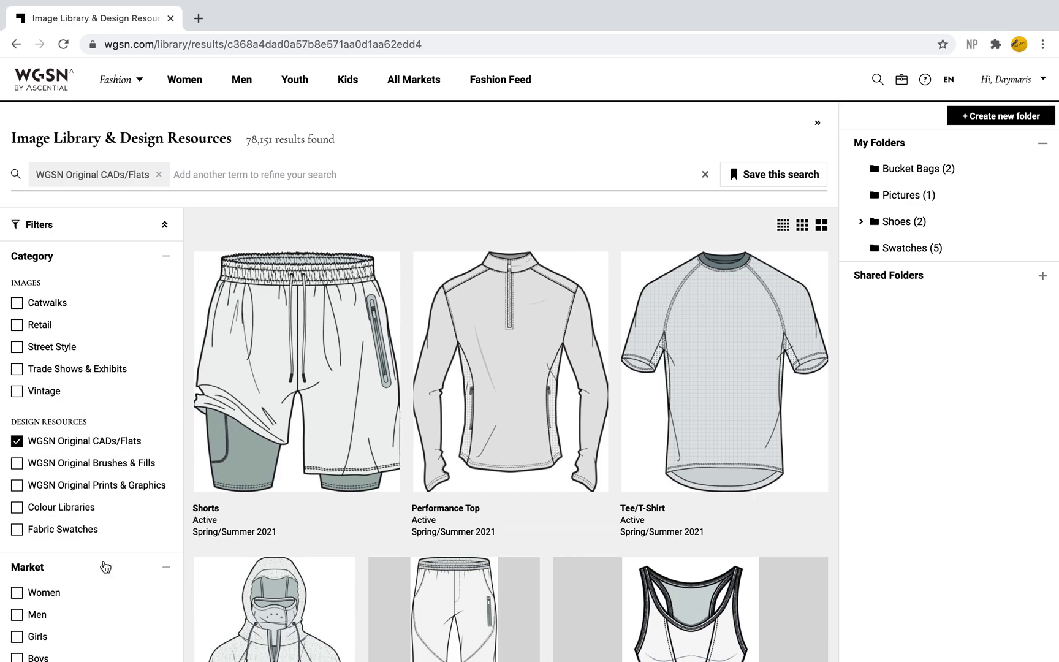
{"action": "scroll", "coordinate": [104, 568], "scroll_direction": "down", "scroll_amount": 2}
{"action": "left_click", "coordinate": [54, 486]}
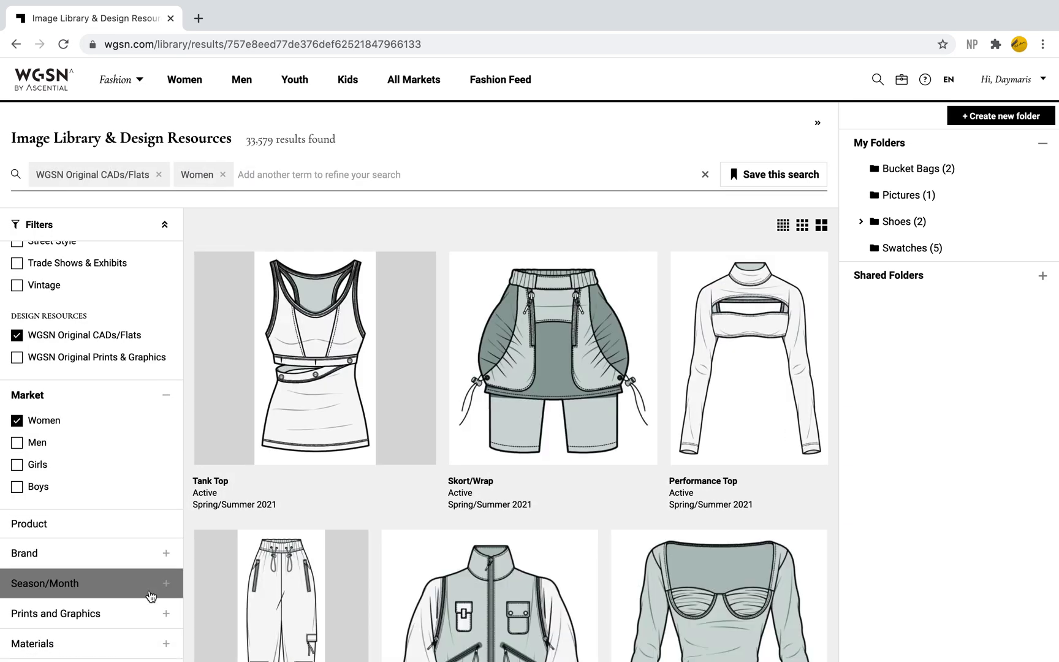
- Apply a Bike Short product filter from Apparel > Active to the results
{"action": "scroll", "coordinate": [129, 577], "scroll_direction": "down", "scroll_amount": 1}
{"action": "left_click", "coordinate": [75, 456]}
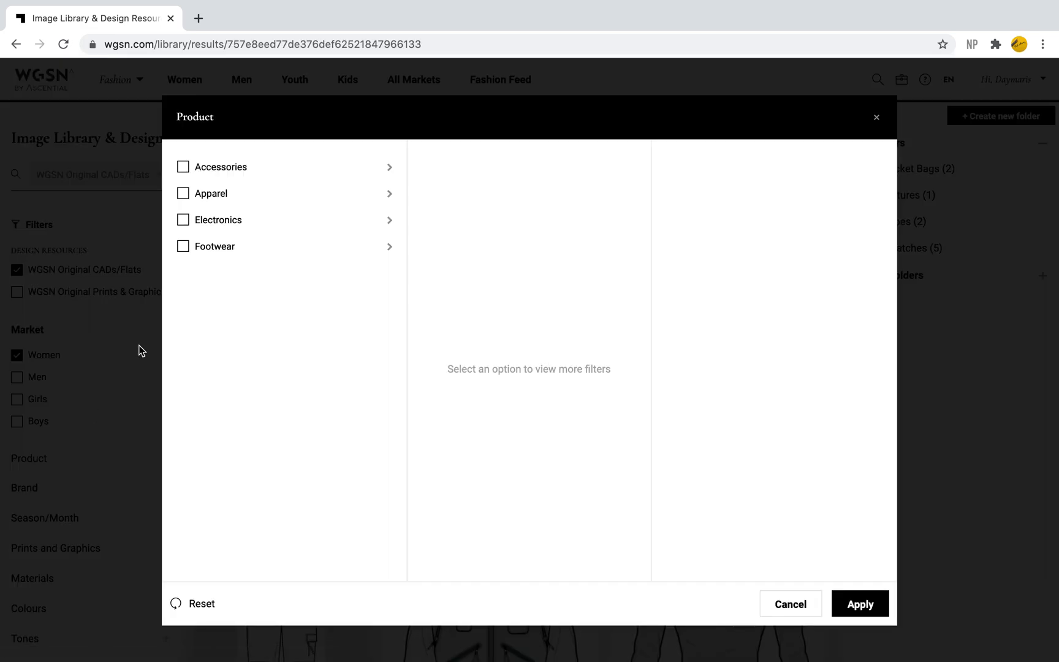
{"action": "left_click", "coordinate": [218, 196]}
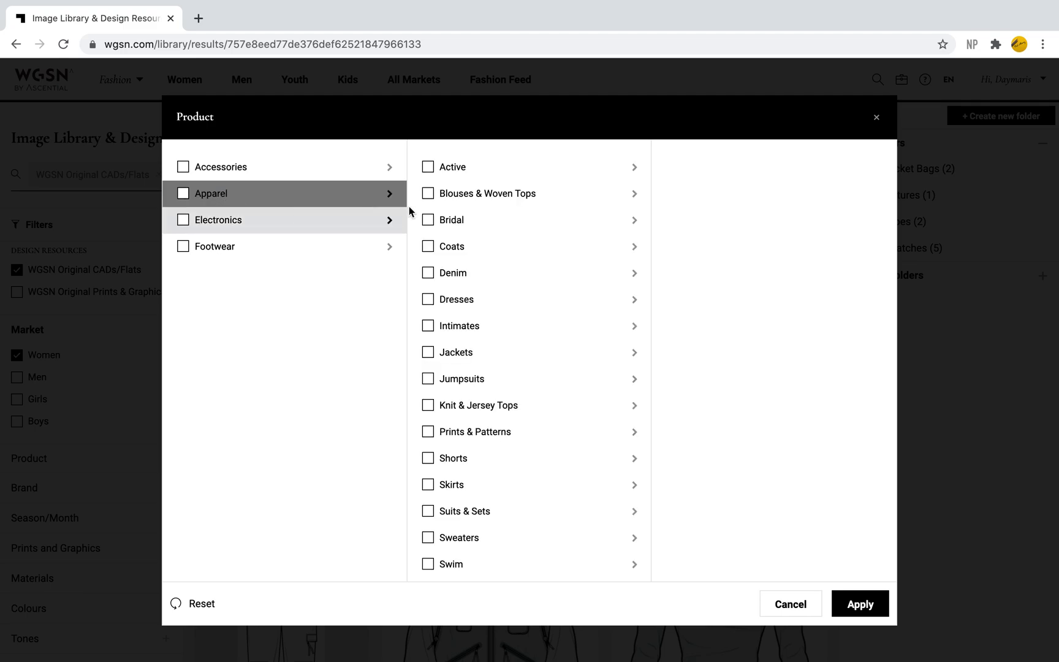
{"action": "left_click", "coordinate": [453, 169]}
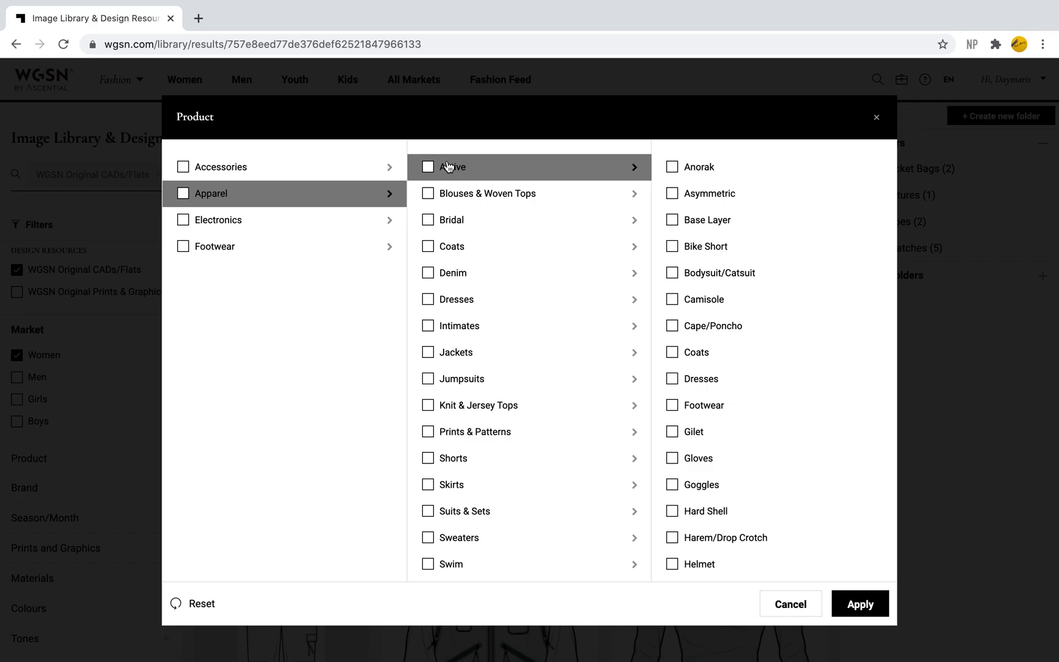
{"action": "left_click", "coordinate": [673, 249]}
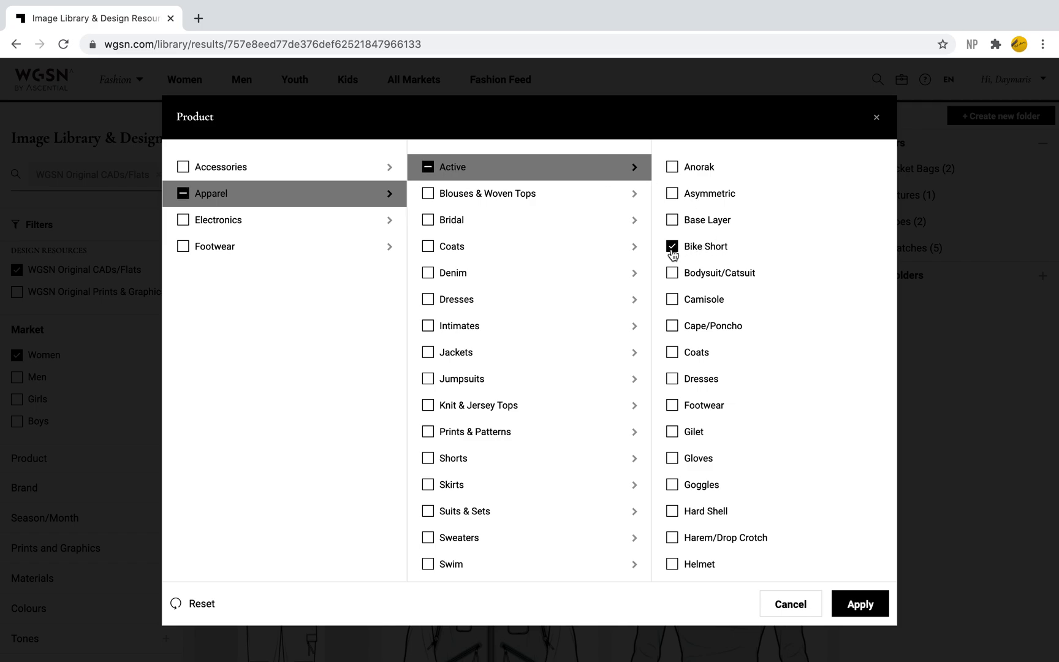
{"action": "left_click", "coordinate": [863, 606]}
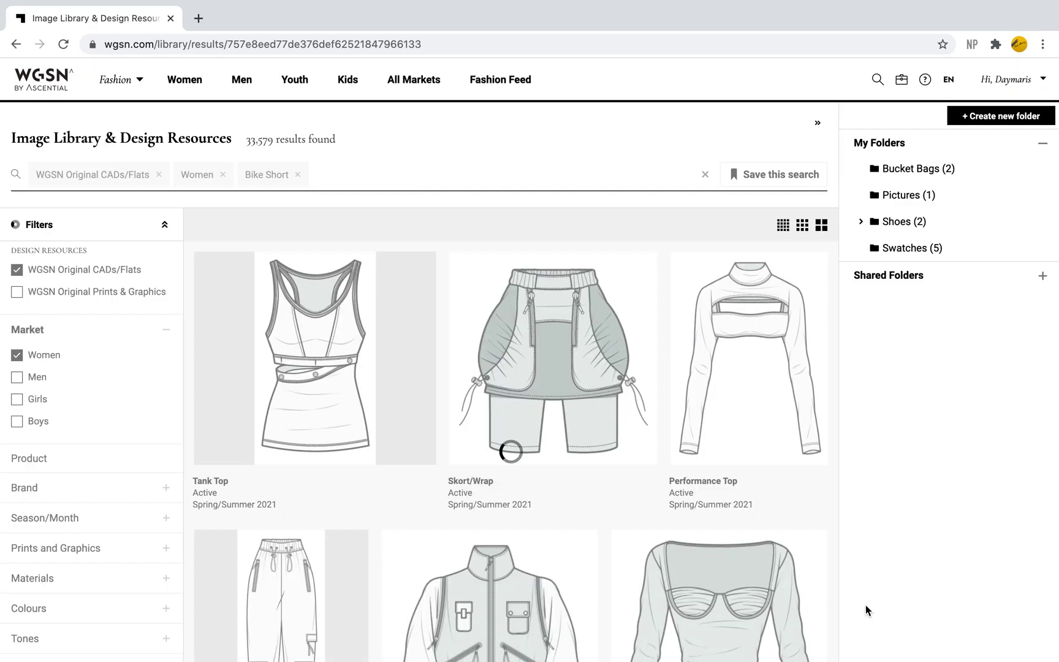
{"action": "scroll", "coordinate": [682, 505], "scroll_direction": "down", "scroll_amount": 2}
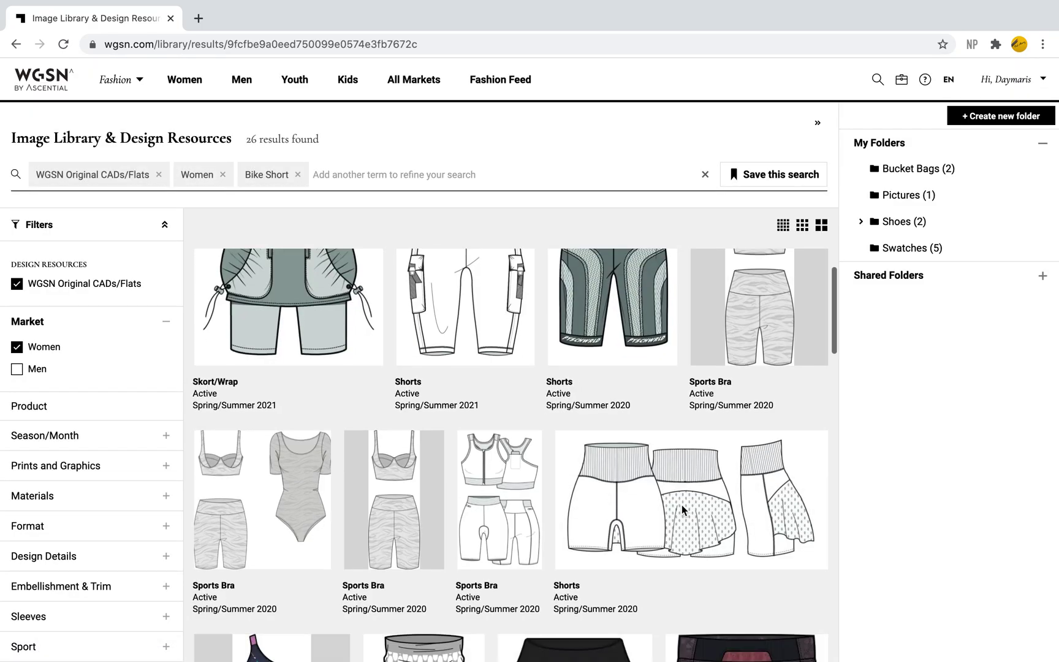
{"action": "scroll", "coordinate": [682, 505], "scroll_direction": "down", "scroll_amount": 5}
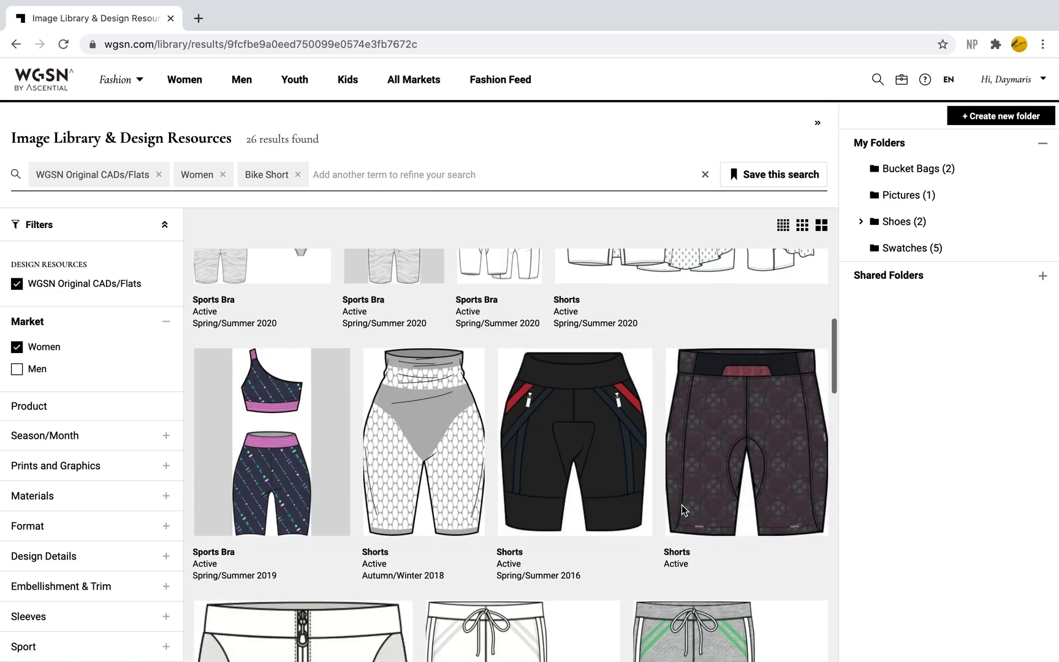
{"action": "scroll", "coordinate": [682, 505], "scroll_direction": "down", "scroll_amount": 8}
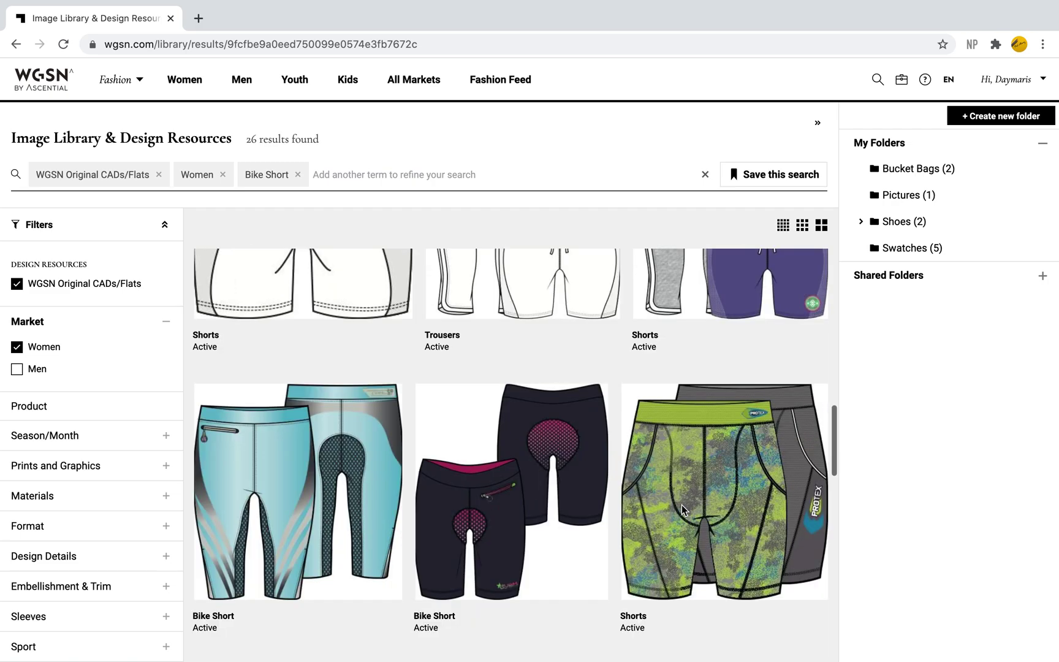
{"action": "scroll", "coordinate": [682, 505], "scroll_direction": "down", "scroll_amount": 6}
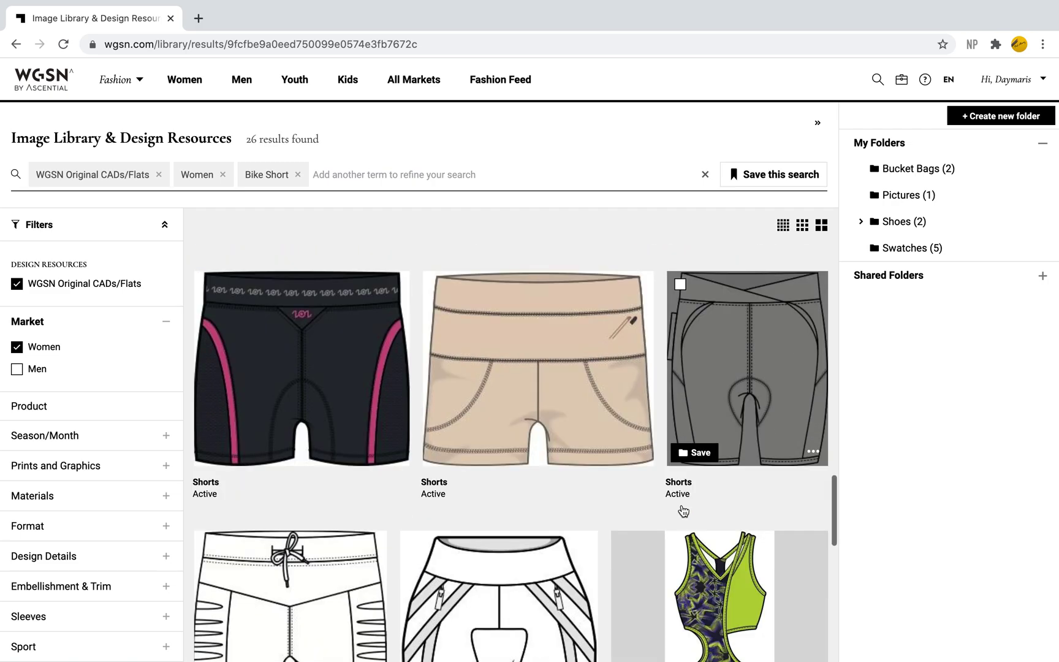
- Download the female-ss12-the-curator-cycling-shorts CAD as an .eps file, then close the viewer
{"action": "left_click", "coordinate": [724, 330]}
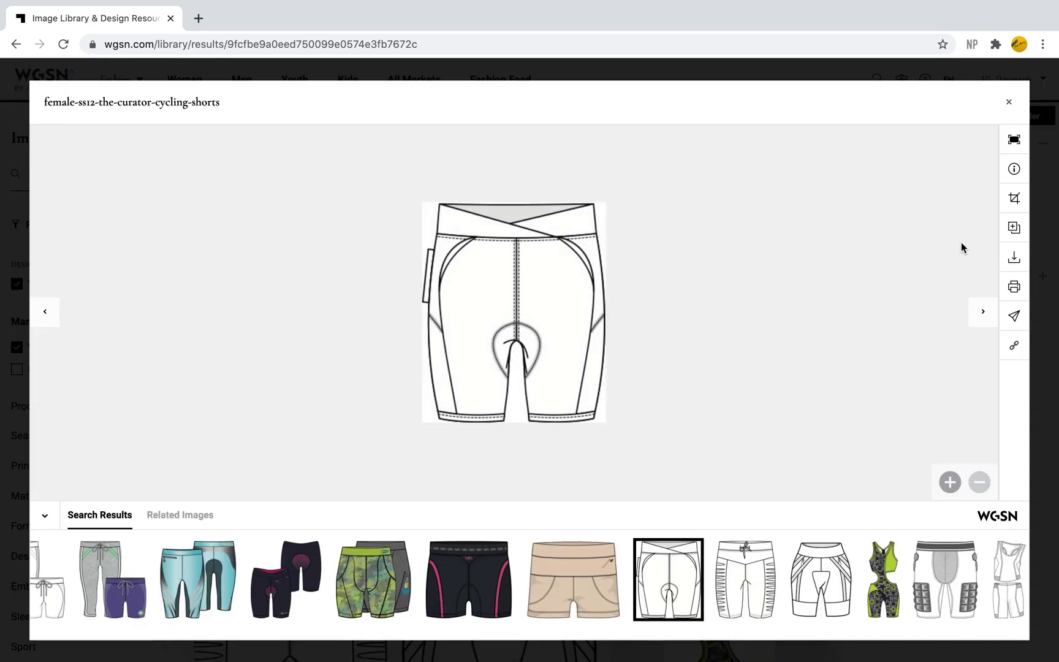
{"action": "left_click", "coordinate": [1015, 260]}
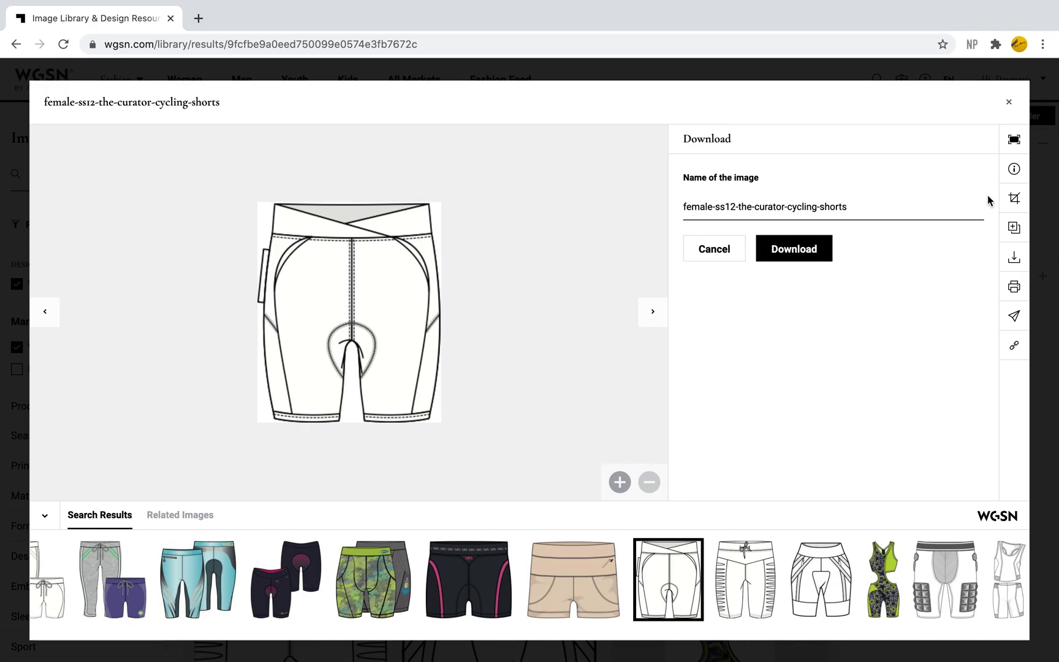
{"action": "left_click", "coordinate": [797, 248]}
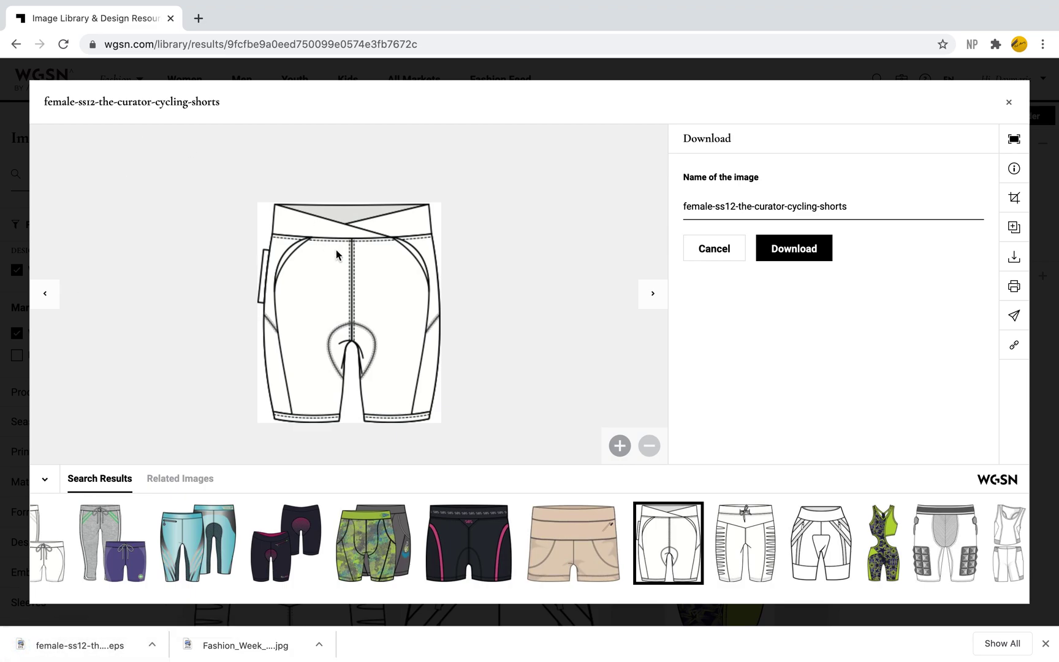
{"action": "left_click", "coordinate": [1008, 104]}
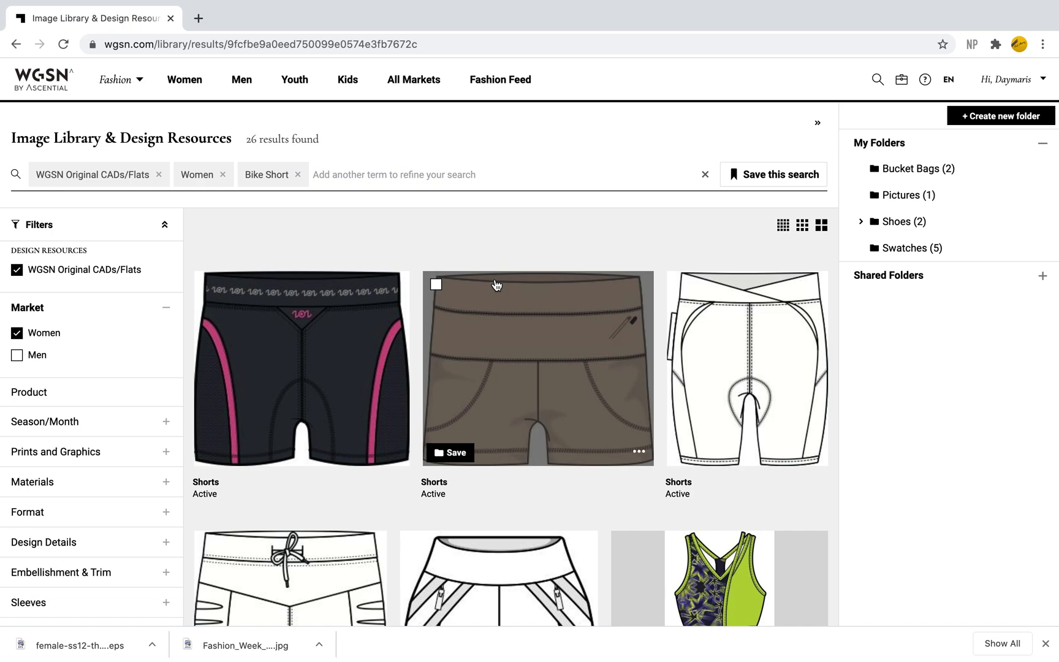
- Step back through the Bike Short, Women and CADs/Flats searches to the Design Library page
{"action": "scroll", "coordinate": [497, 280], "scroll_direction": "down", "scroll_amount": 5}
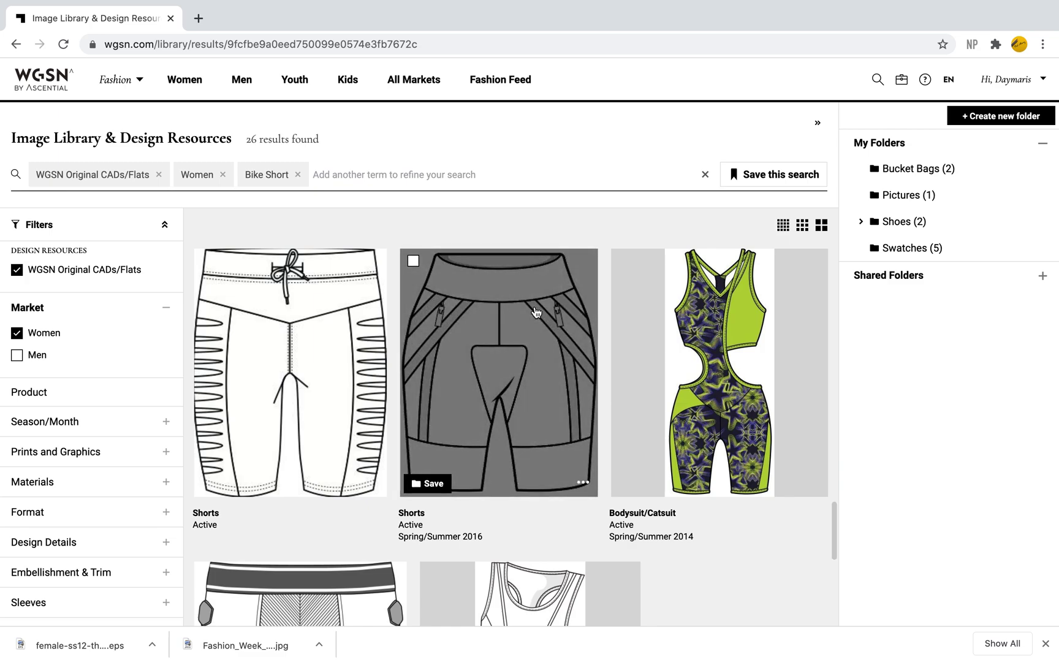
{"action": "scroll", "coordinate": [536, 312], "scroll_direction": "down", "scroll_amount": 4}
{"action": "scroll", "coordinate": [535, 307], "scroll_direction": "down", "scroll_amount": 2}
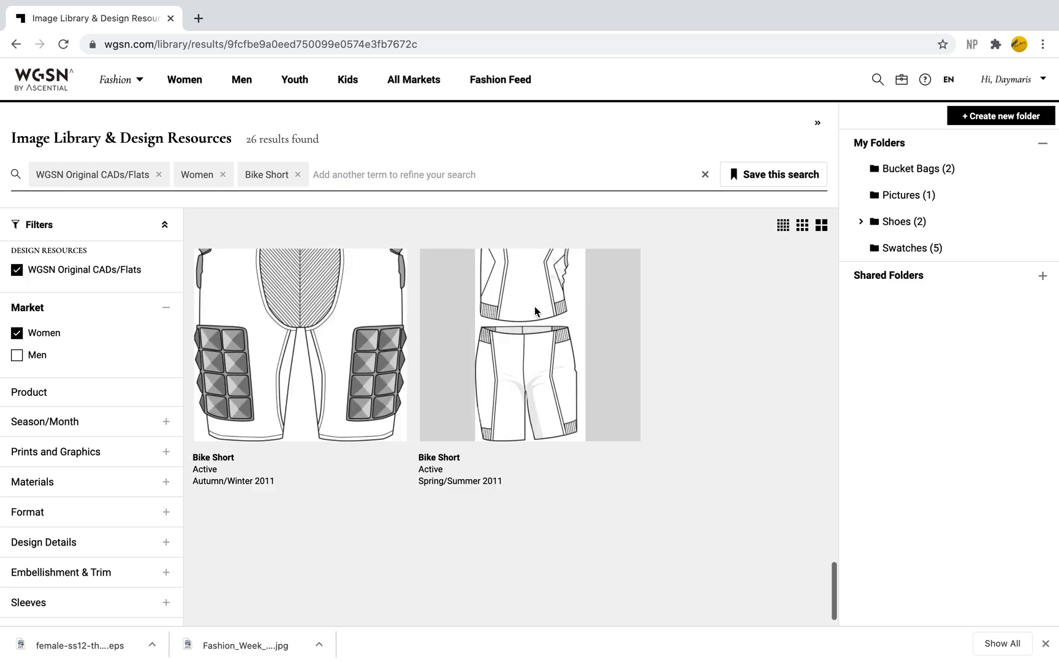
{"action": "scroll", "coordinate": [515, 294], "scroll_direction": "up", "scroll_amount": 3}
{"action": "left_click", "coordinate": [12, 47]}
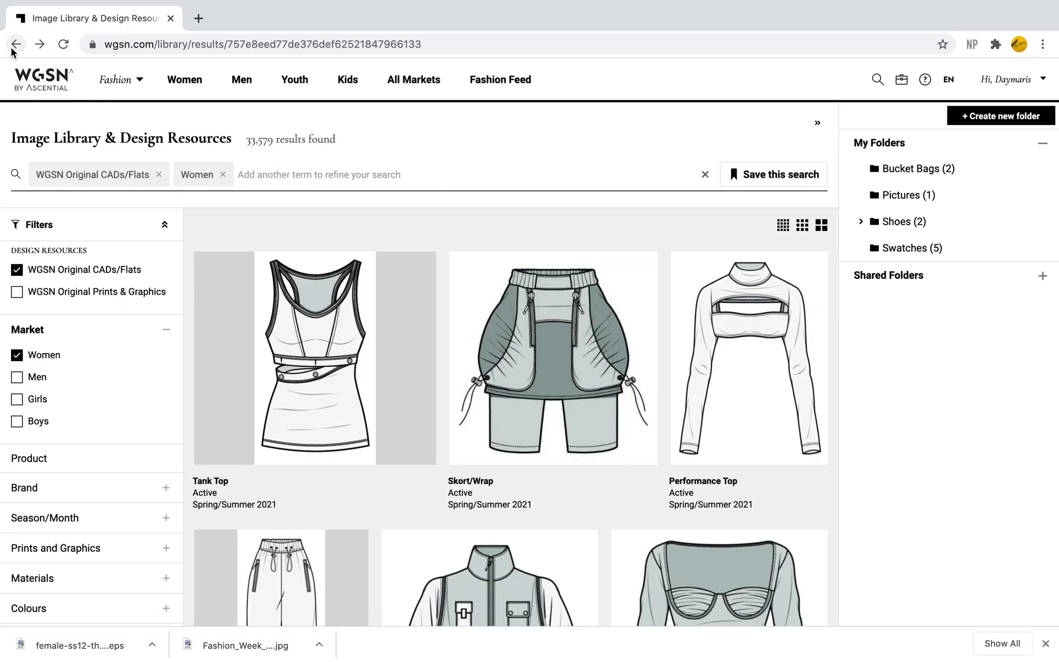
{"action": "left_click", "coordinate": [13, 48]}
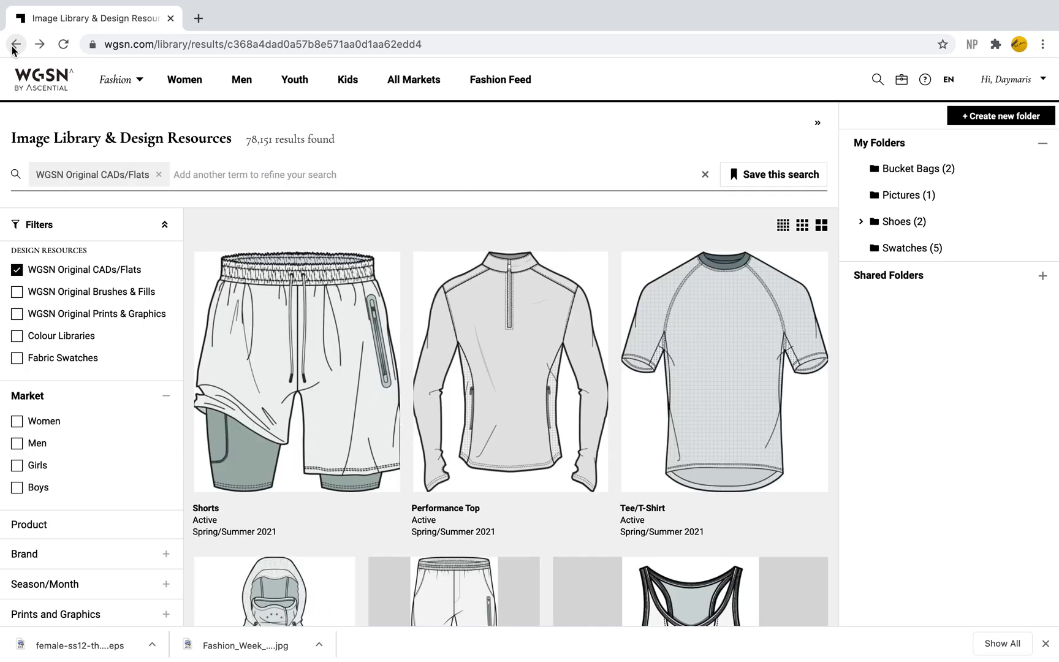
{"action": "left_click", "coordinate": [12, 47]}
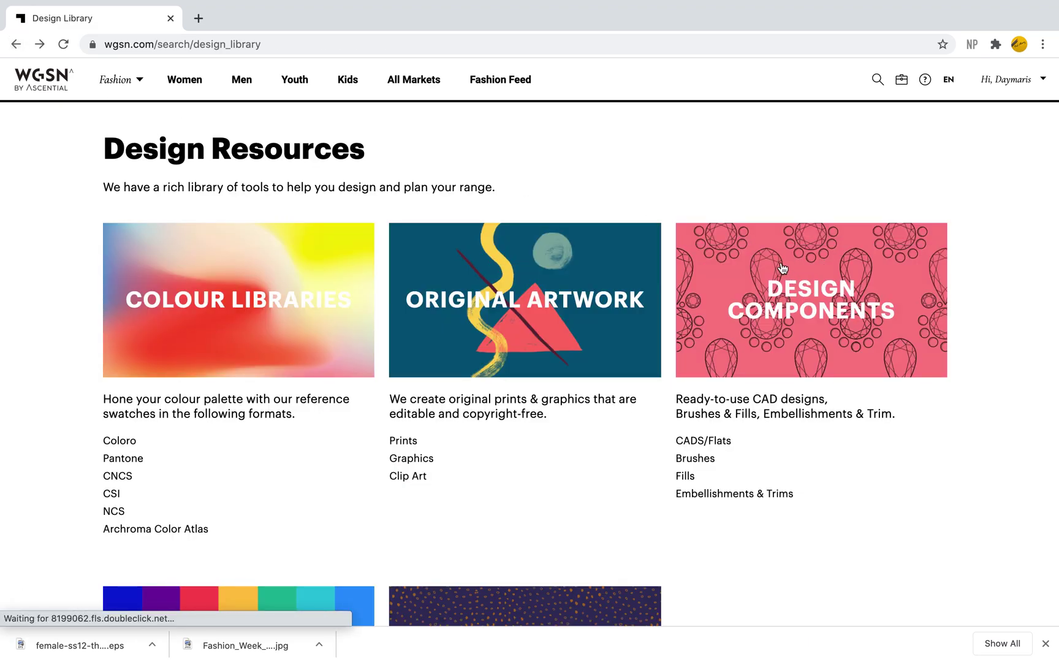
- Open Embellishments & Trims and scroll through its 4,782 Image Library results
{"action": "scroll", "coordinate": [778, 271], "scroll_direction": "down", "scroll_amount": 1}
{"action": "left_click", "coordinate": [729, 447]}
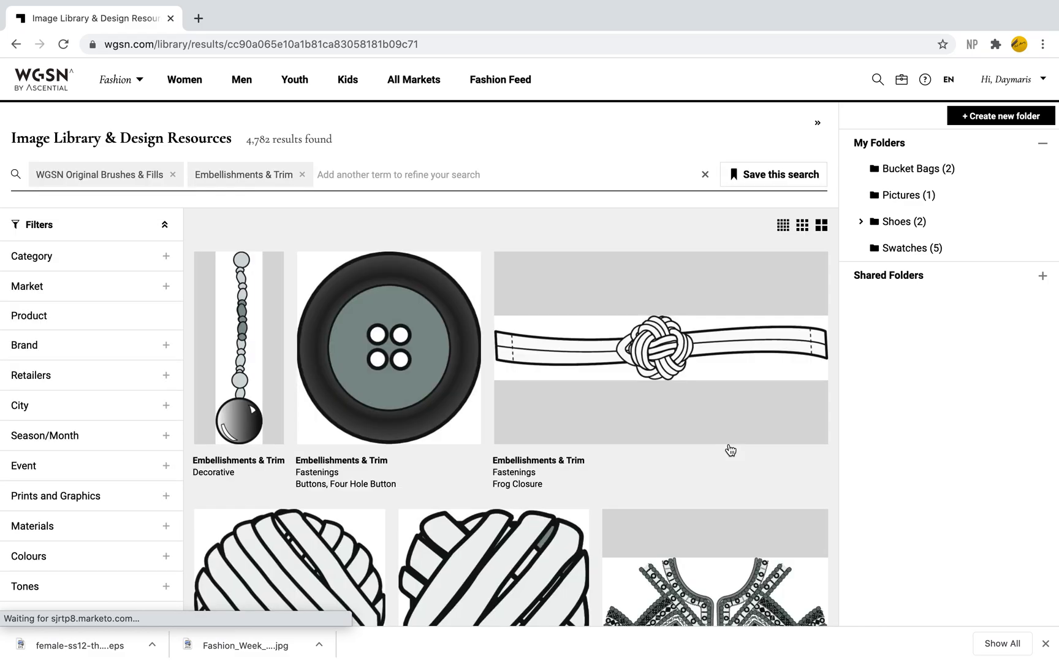
{"action": "scroll", "coordinate": [731, 450], "scroll_direction": "down", "scroll_amount": 2}
{"action": "scroll", "coordinate": [425, 371], "scroll_direction": "up", "scroll_amount": 2}
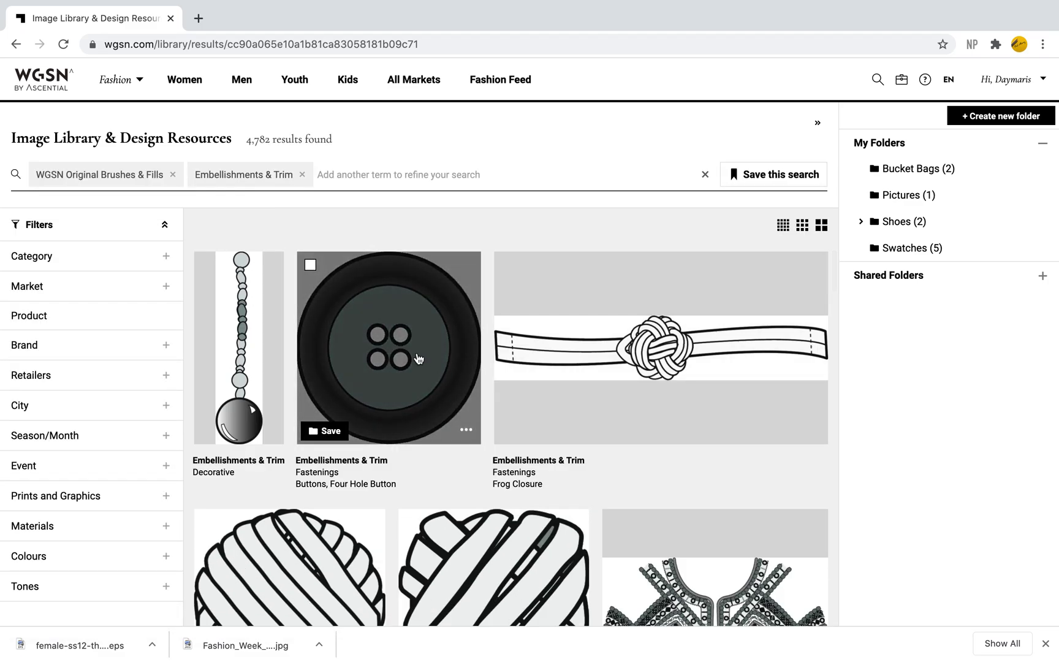
{"action": "scroll", "coordinate": [638, 314], "scroll_direction": "down", "scroll_amount": 2}
{"action": "mouse_move", "coordinate": [697, 309]}
{"action": "scroll", "coordinate": [696, 305], "scroll_direction": "down", "scroll_amount": 3}
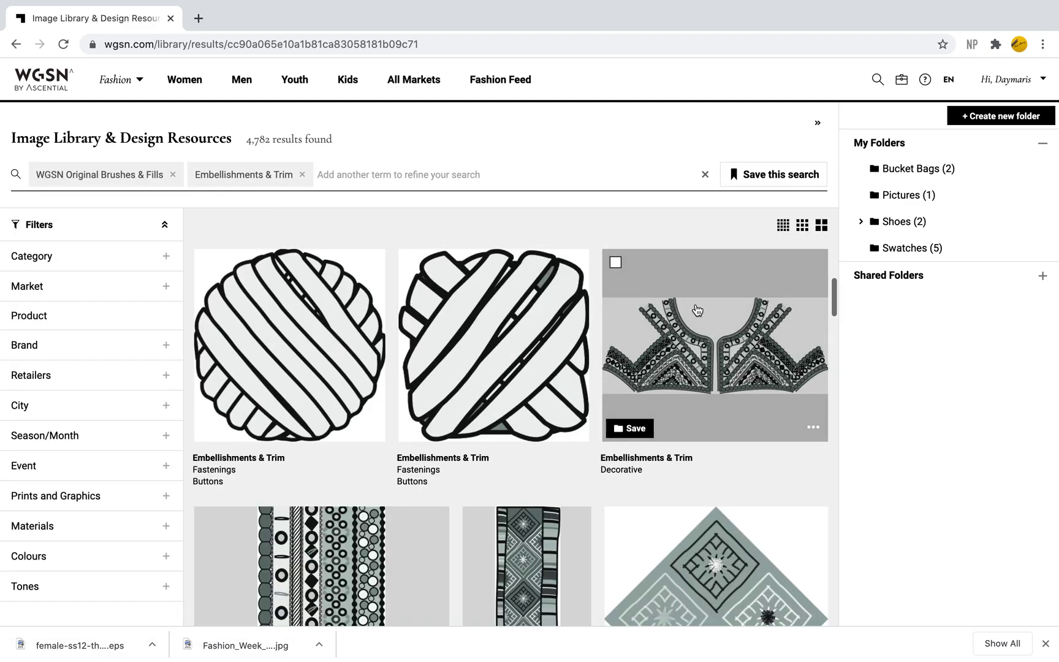
{"action": "scroll", "coordinate": [705, 325], "scroll_direction": "down", "scroll_amount": 1}
{"action": "scroll", "coordinate": [706, 329], "scroll_direction": "down", "scroll_amount": 4}
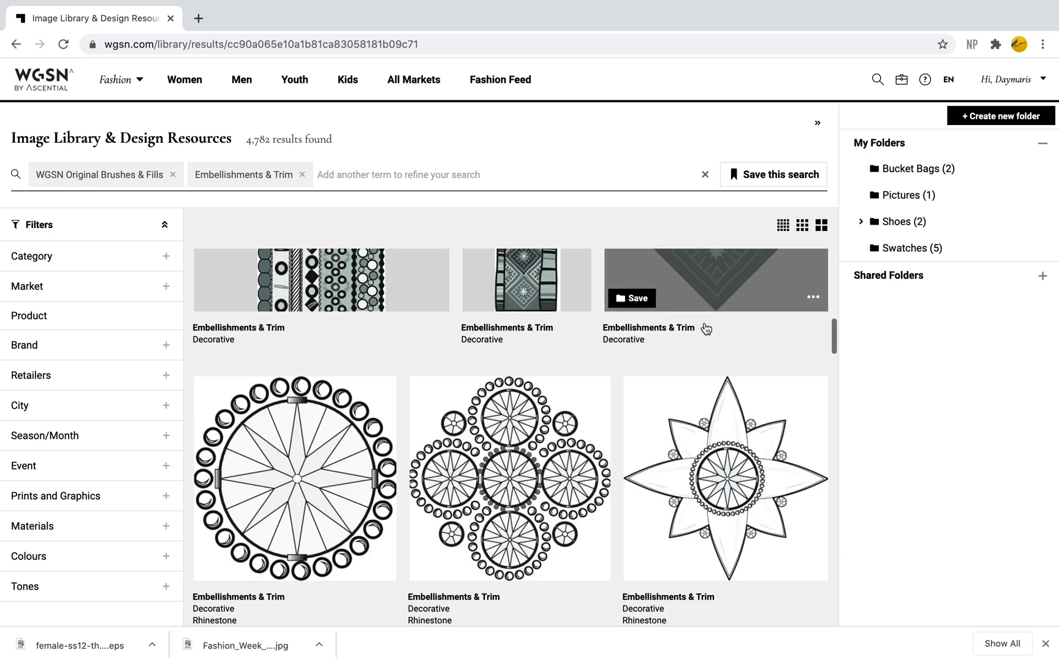
{"action": "scroll", "coordinate": [706, 329], "scroll_direction": "down", "scroll_amount": 2}
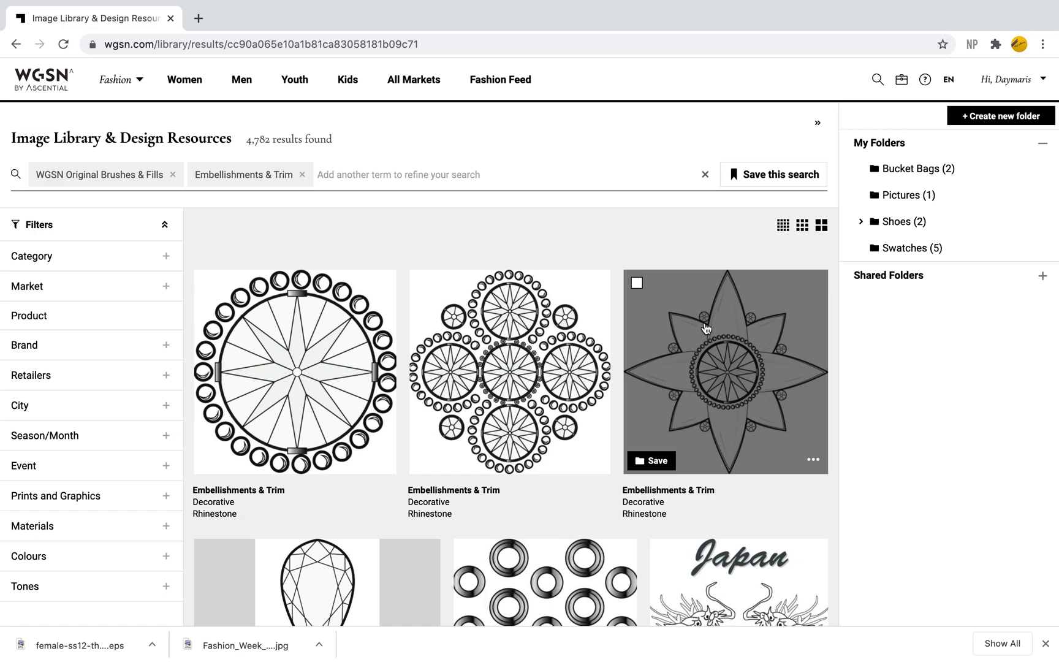
{"action": "scroll", "coordinate": [707, 329], "scroll_direction": "down", "scroll_amount": 2}
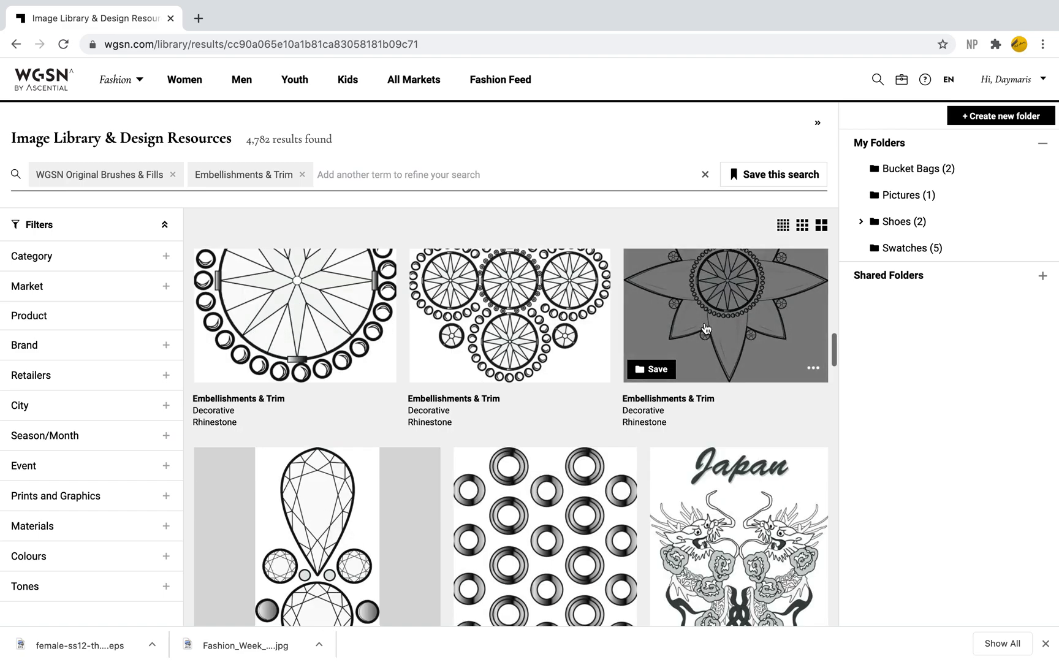
- Go back to the Design Library page and scroll down to the Colour Play section
{"action": "scroll", "coordinate": [705, 328], "scroll_direction": "down", "scroll_amount": 3}
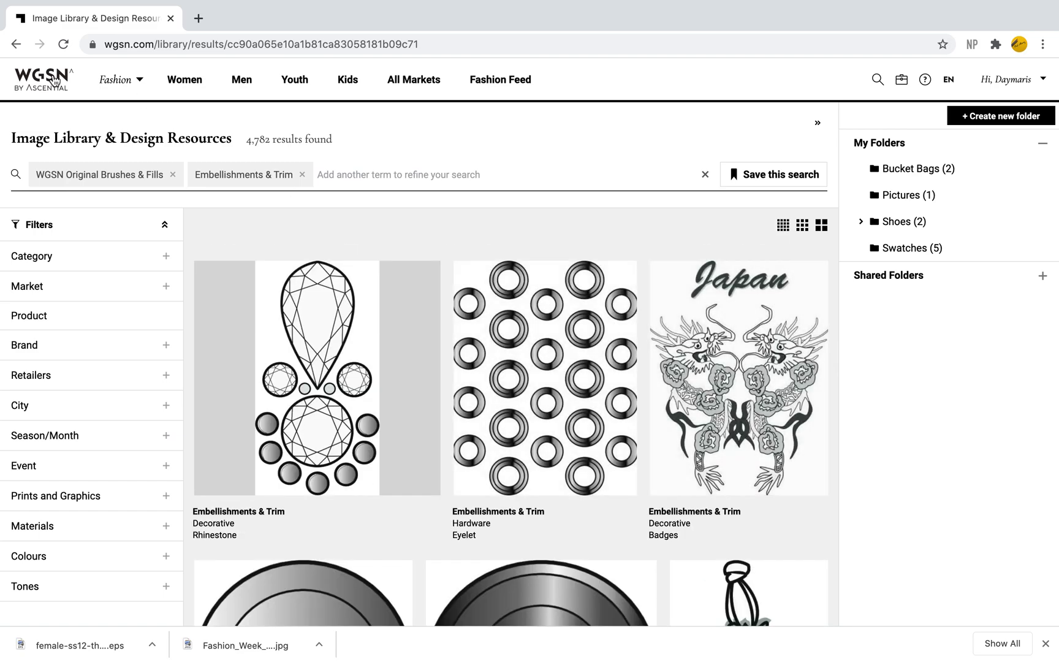
{"action": "left_click", "coordinate": [16, 46]}
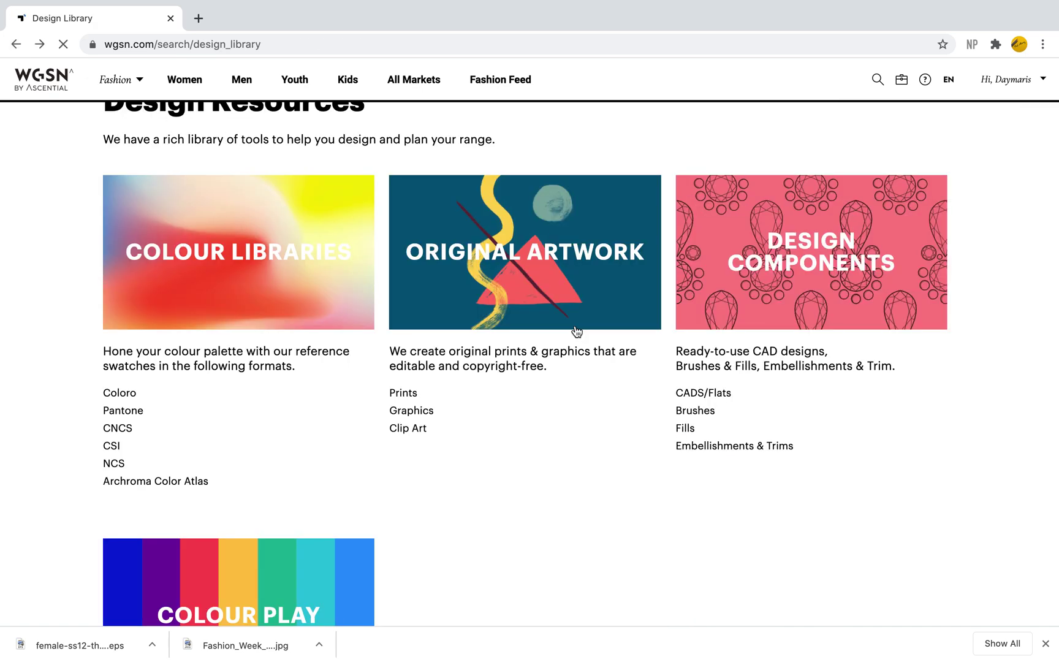
{"action": "scroll", "coordinate": [577, 332], "scroll_direction": "down", "scroll_amount": 4}
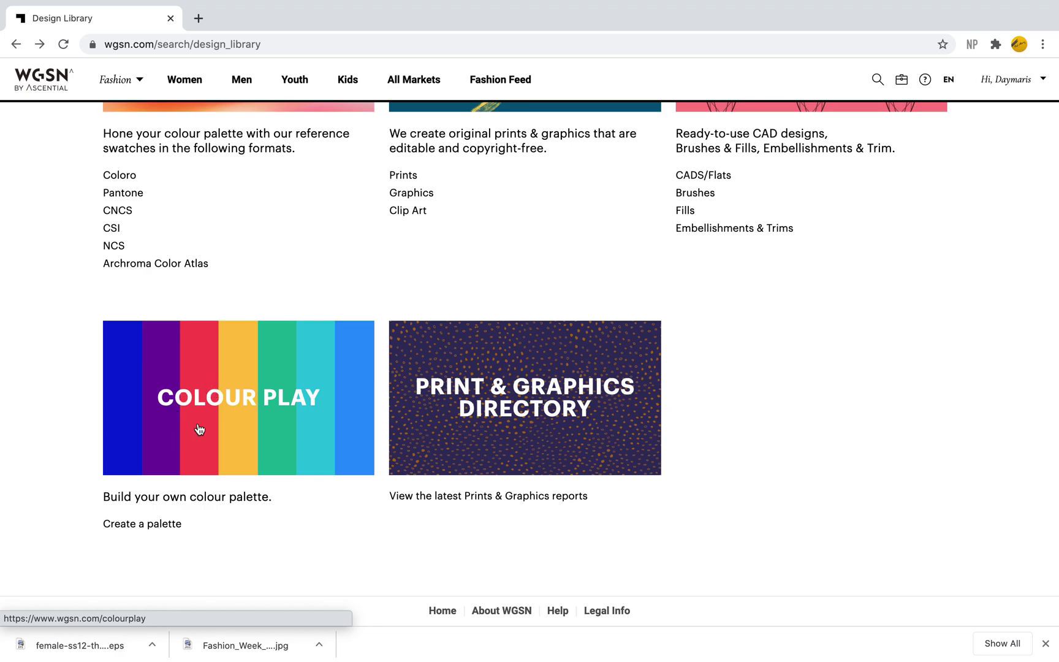
{"action": "left_click_drag", "start_coordinate": [102, 497], "coordinate": [265, 498]}
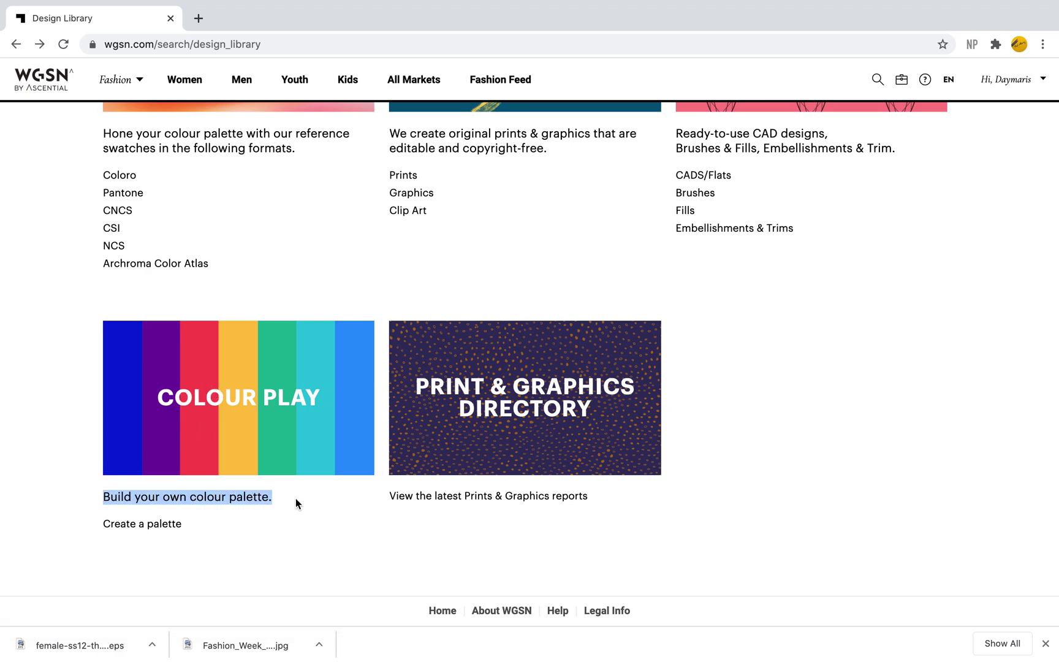
{"action": "left_click", "coordinate": [207, 534]}
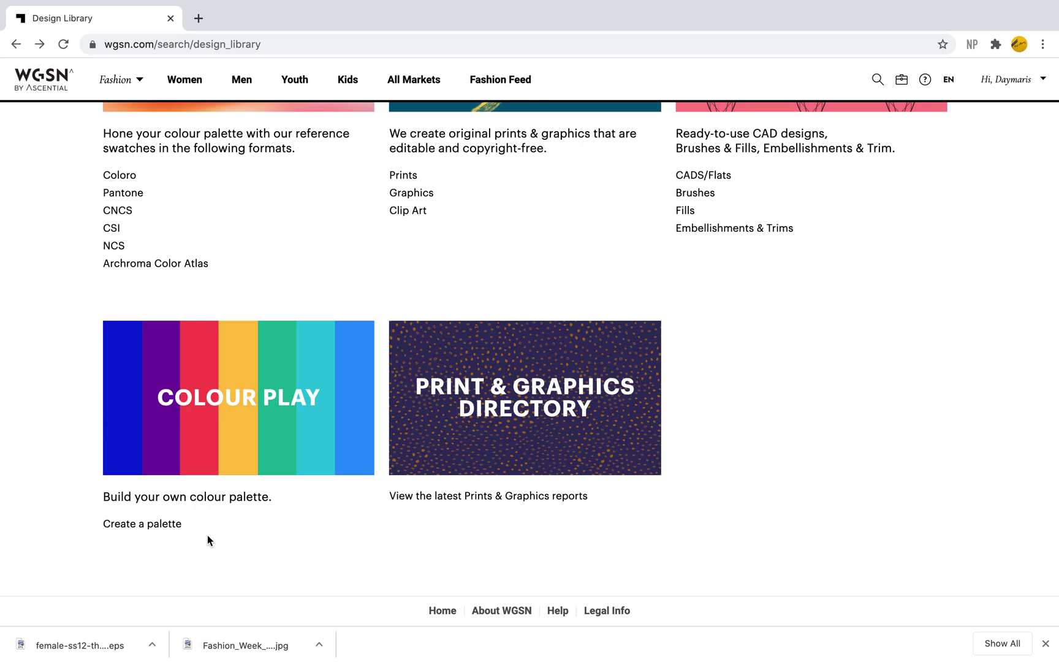
- Start a palette in Colour Play using the Swatches (5) folder as the library
{"action": "left_click", "coordinate": [130, 528]}
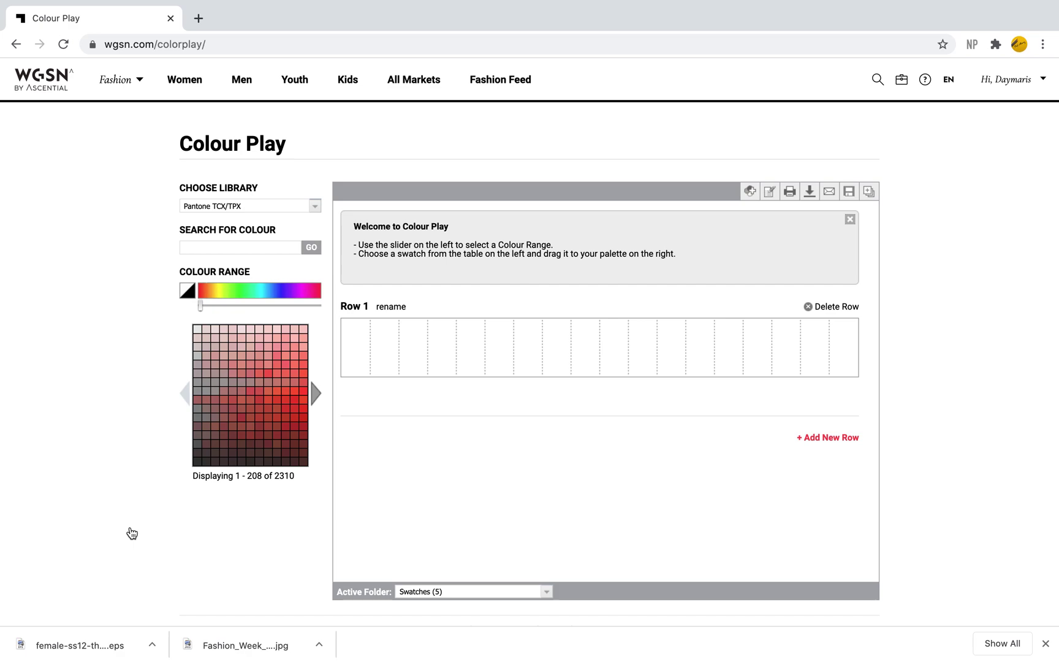
{"action": "left_click", "coordinate": [315, 206]}
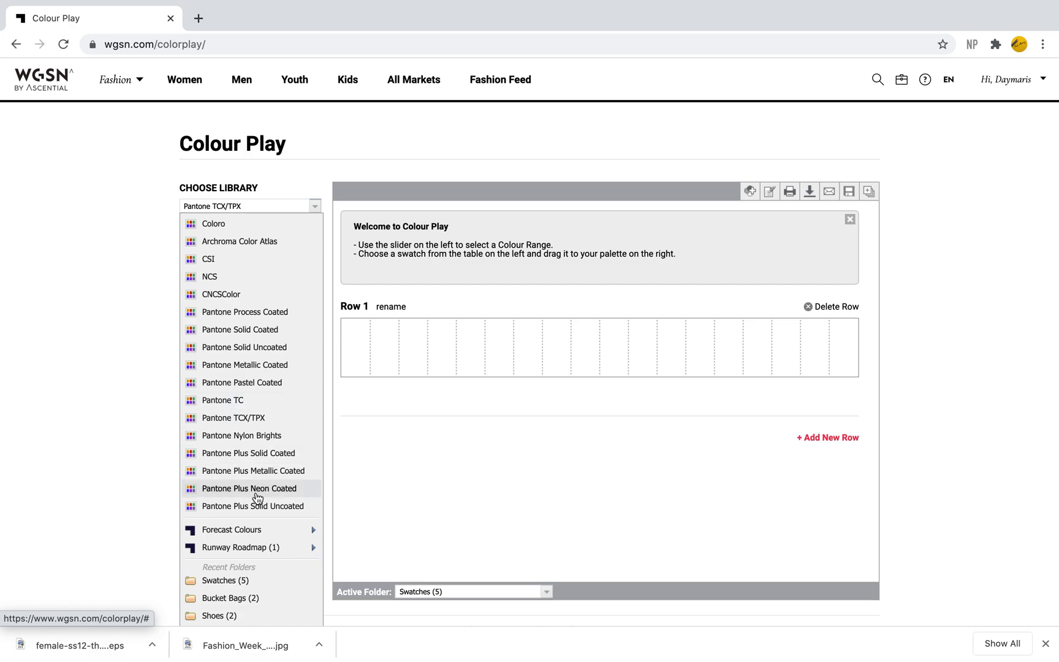
{"action": "left_click", "coordinate": [228, 585]}
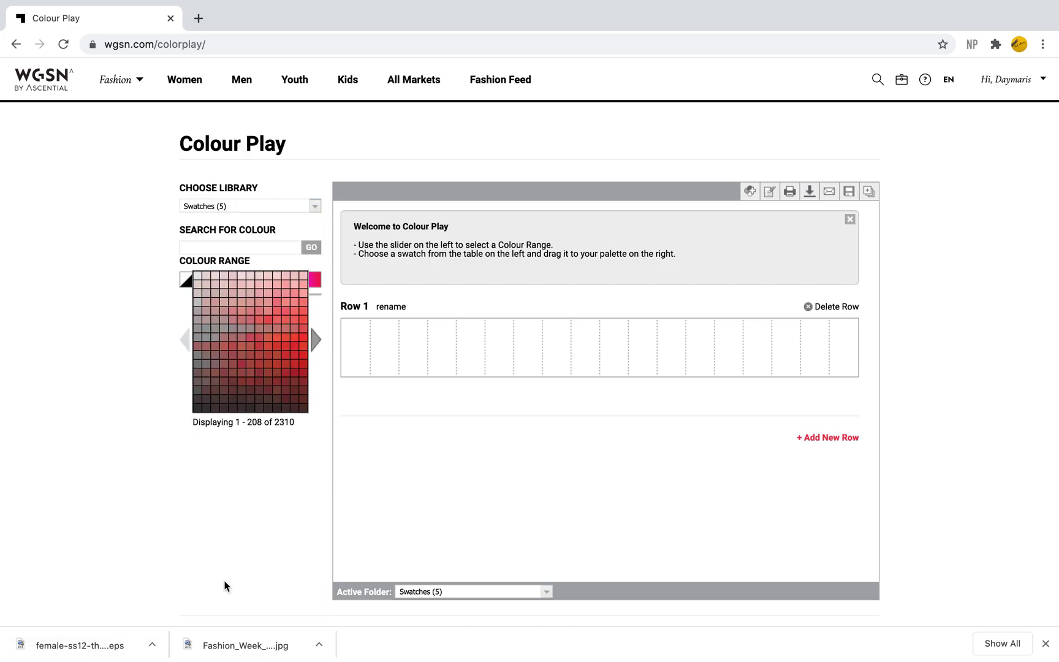
- Drag the green, blue, magenta and pink swatches from the library into Row 1
{"action": "mouse_move", "coordinate": [206, 284]}
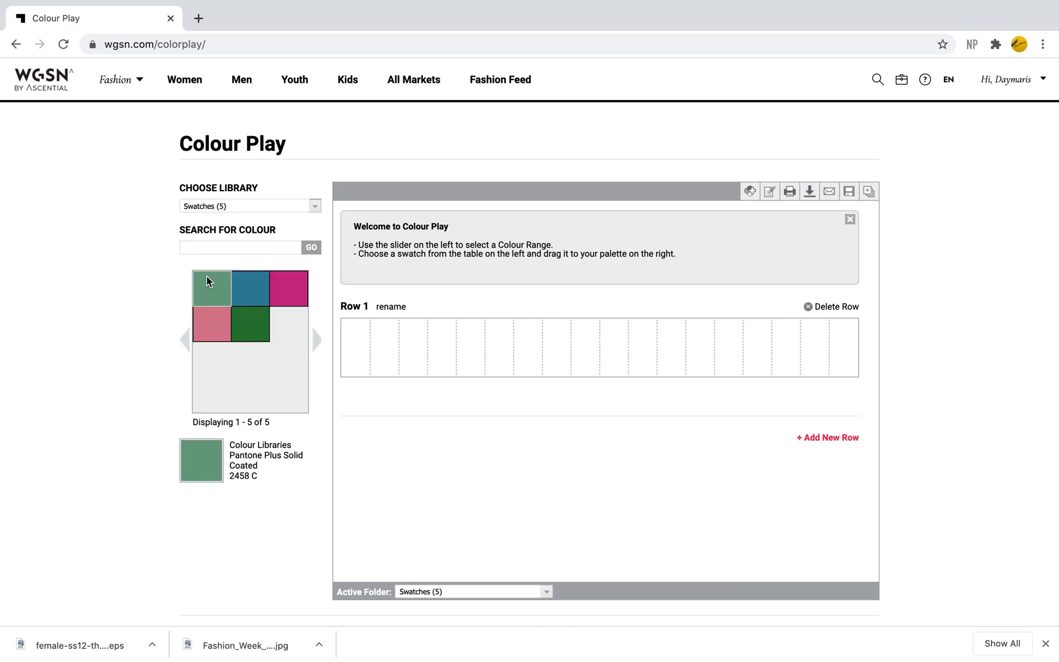
{"action": "left_click_drag", "start_coordinate": [203, 290], "coordinate": [343, 332]}
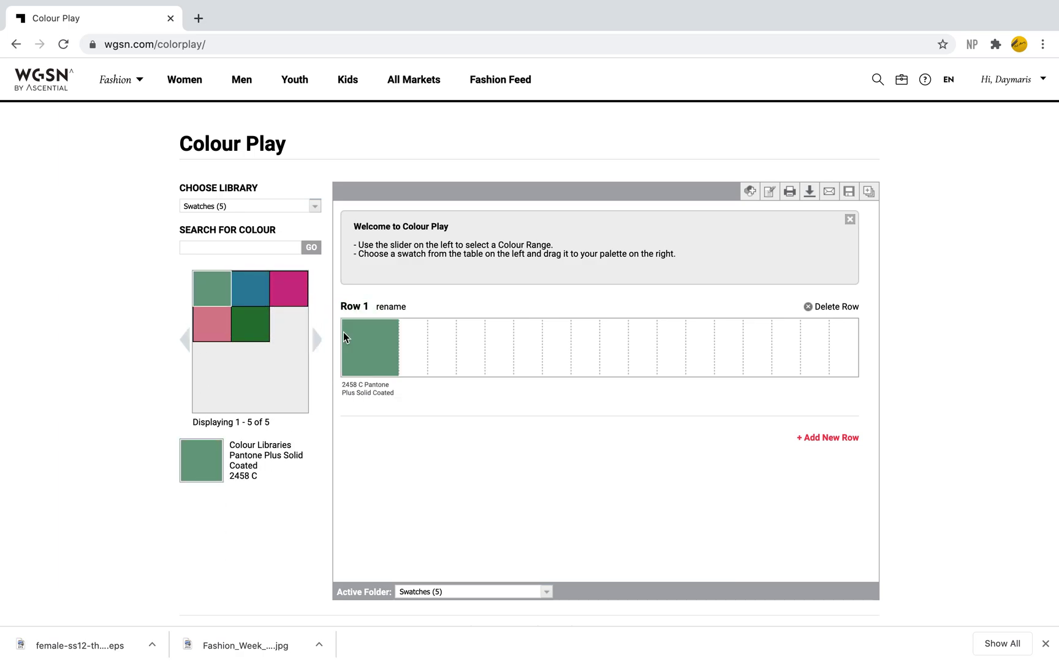
{"action": "left_click_drag", "start_coordinate": [245, 287], "coordinate": [429, 343]}
{"action": "left_click_drag", "start_coordinate": [305, 296], "coordinate": [509, 331]}
{"action": "left_click_drag", "start_coordinate": [241, 330], "coordinate": [514, 345]}
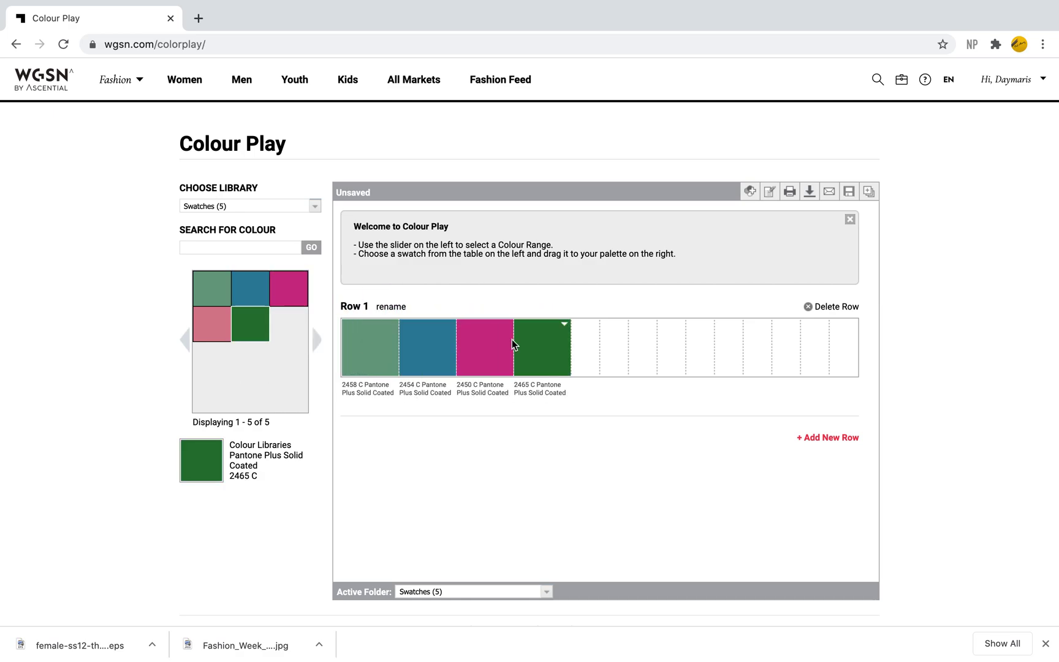
{"action": "left_click_drag", "start_coordinate": [222, 329], "coordinate": [587, 357]}
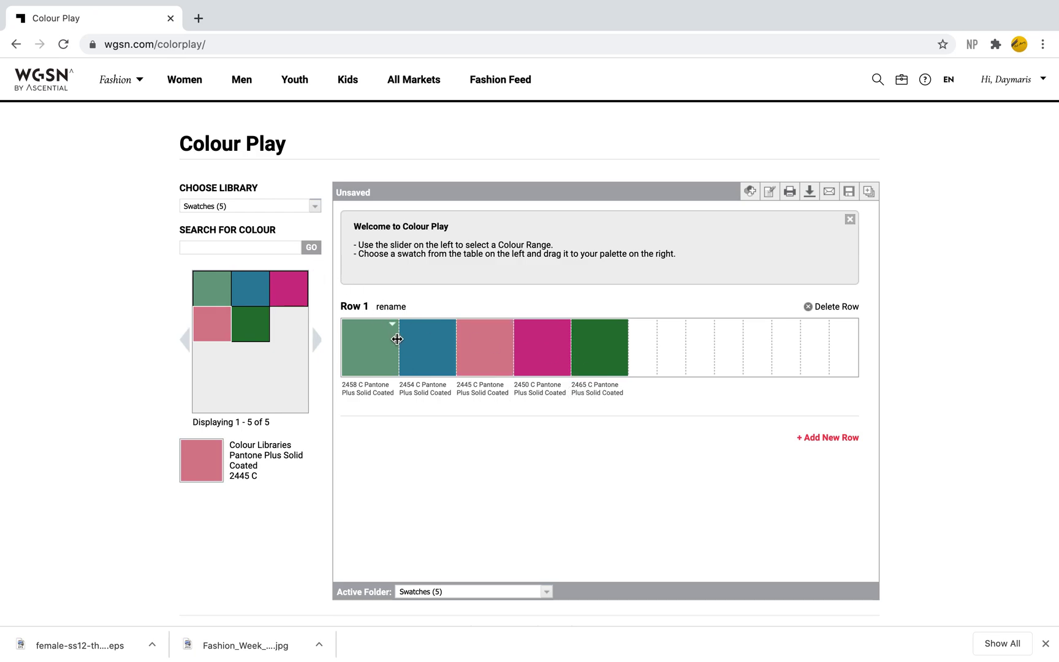
- Narrow swatch 2458 C to half width and widen 2454 C and 2465 C to fill the row
{"action": "left_click_drag", "start_coordinate": [398, 339], "coordinate": [357, 337]}
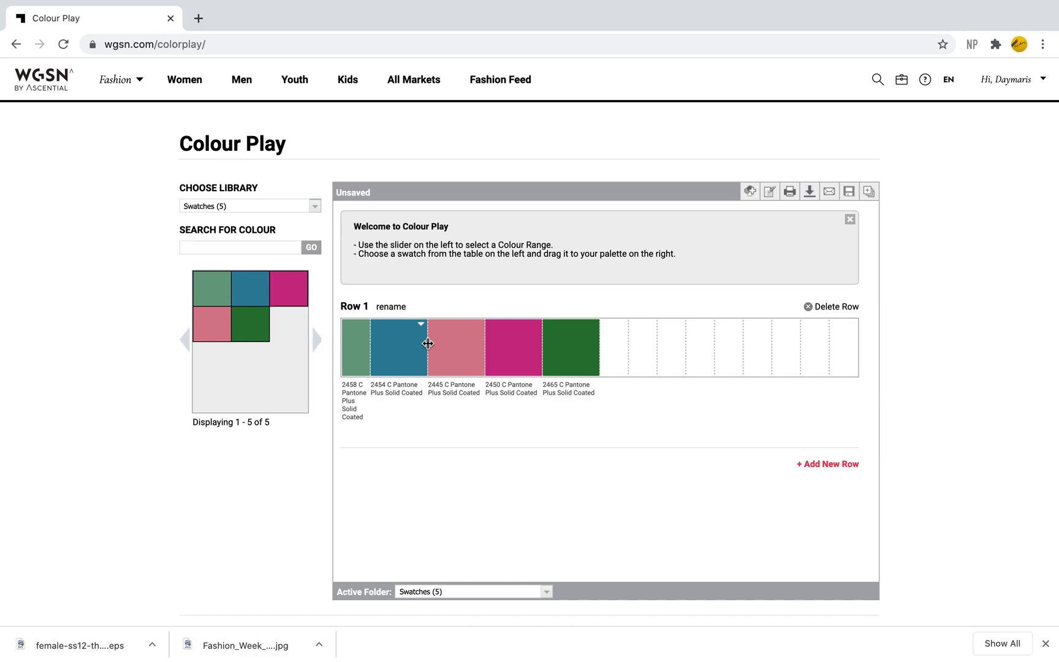
{"action": "left_click_drag", "start_coordinate": [428, 343], "coordinate": [597, 341]}
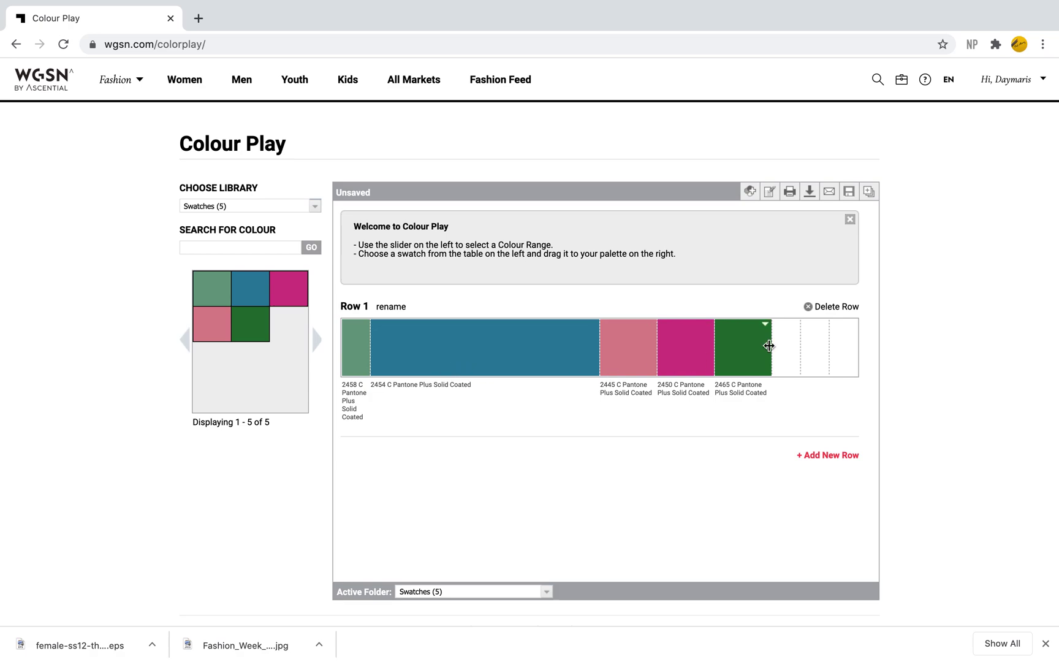
{"action": "left_click_drag", "start_coordinate": [770, 346], "coordinate": [879, 348]}
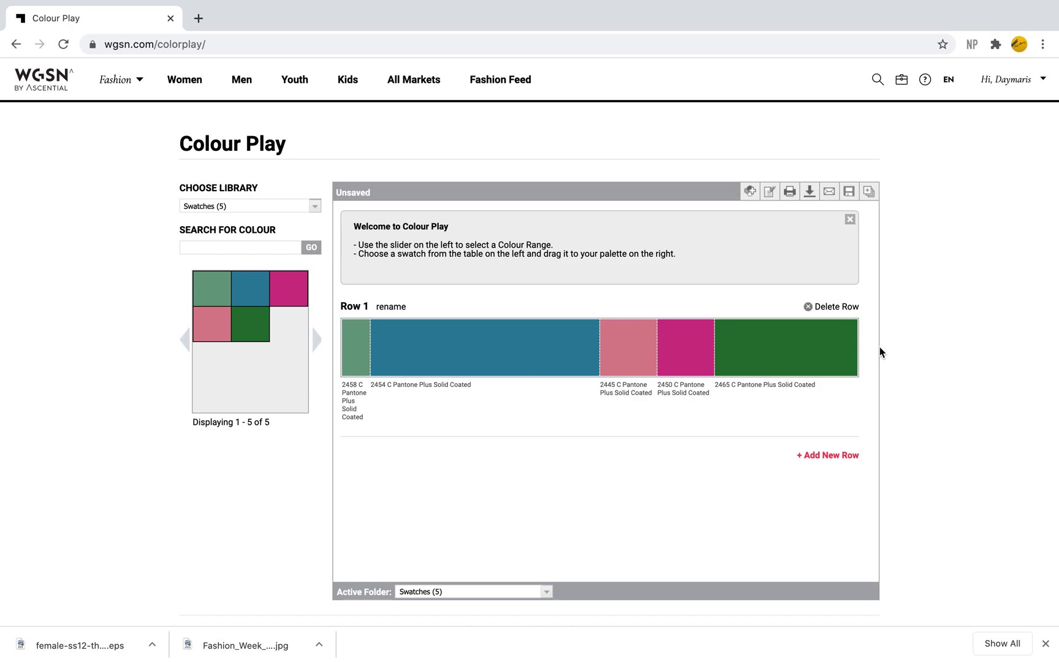
{"action": "mouse_move", "coordinate": [513, 353]}
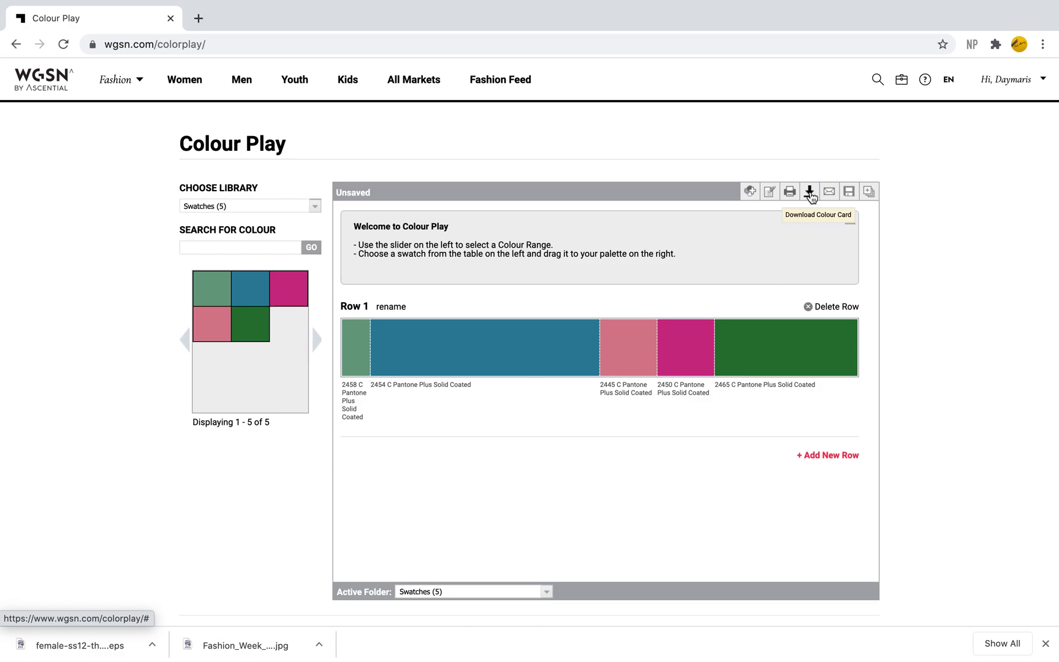
{"action": "left_click", "coordinate": [809, 193]}
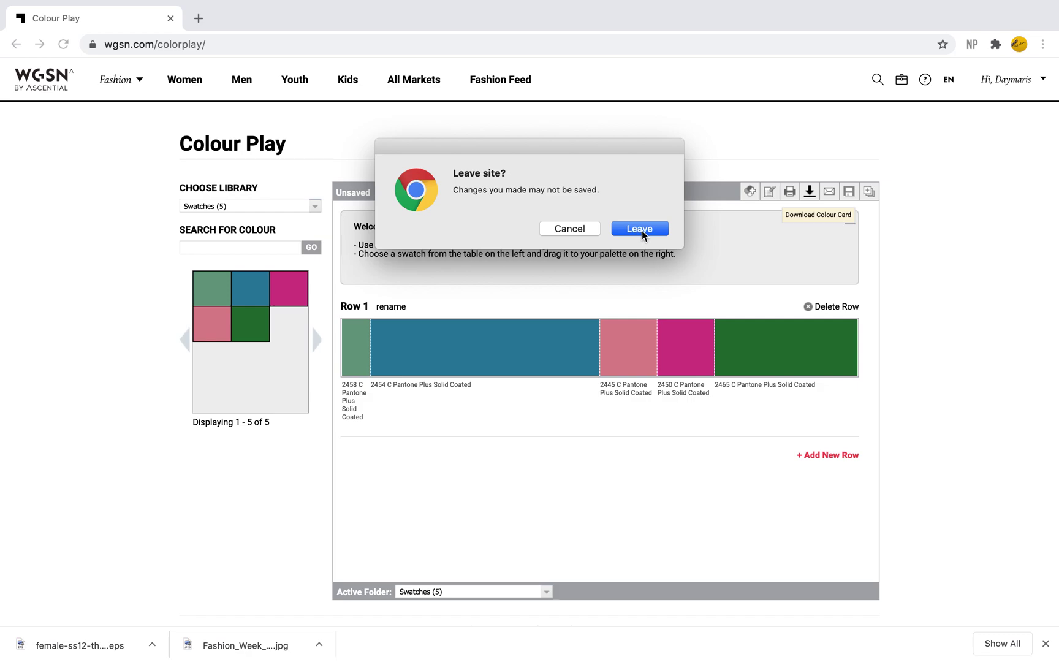
{"action": "left_click", "coordinate": [582, 229]}
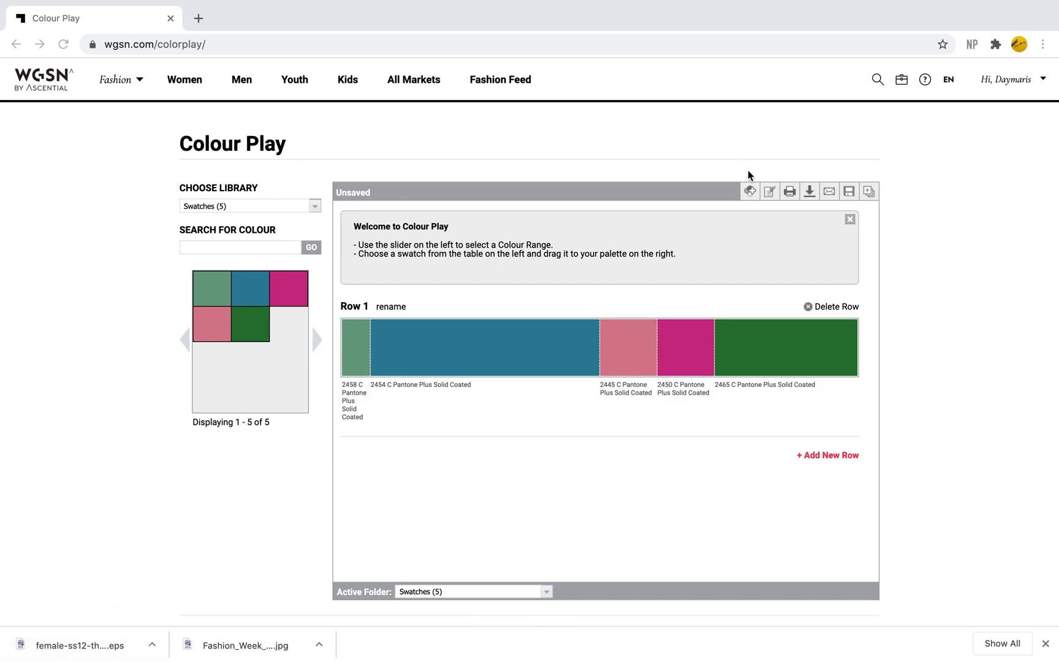
{"action": "left_click", "coordinate": [868, 193]}
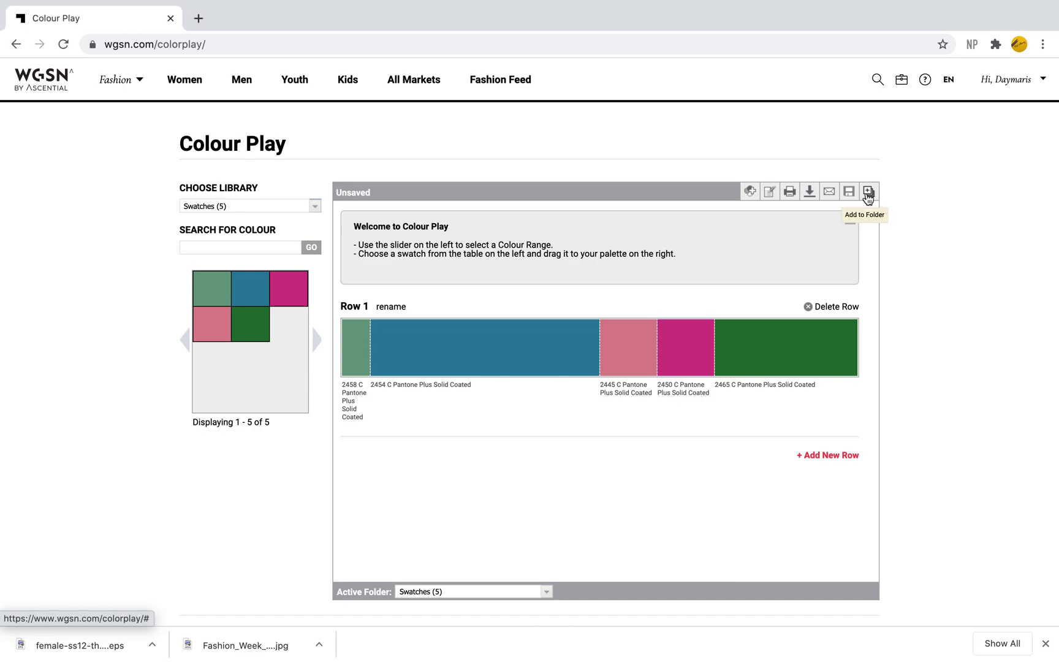
{"action": "left_click", "coordinate": [868, 193]}
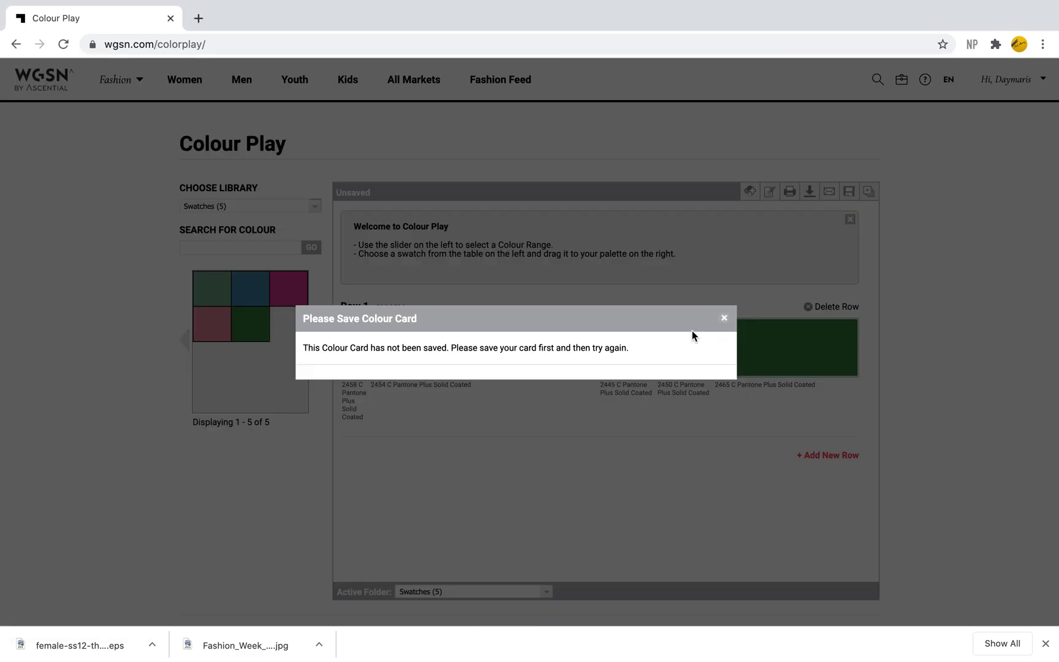
{"action": "left_click", "coordinate": [724, 317]}
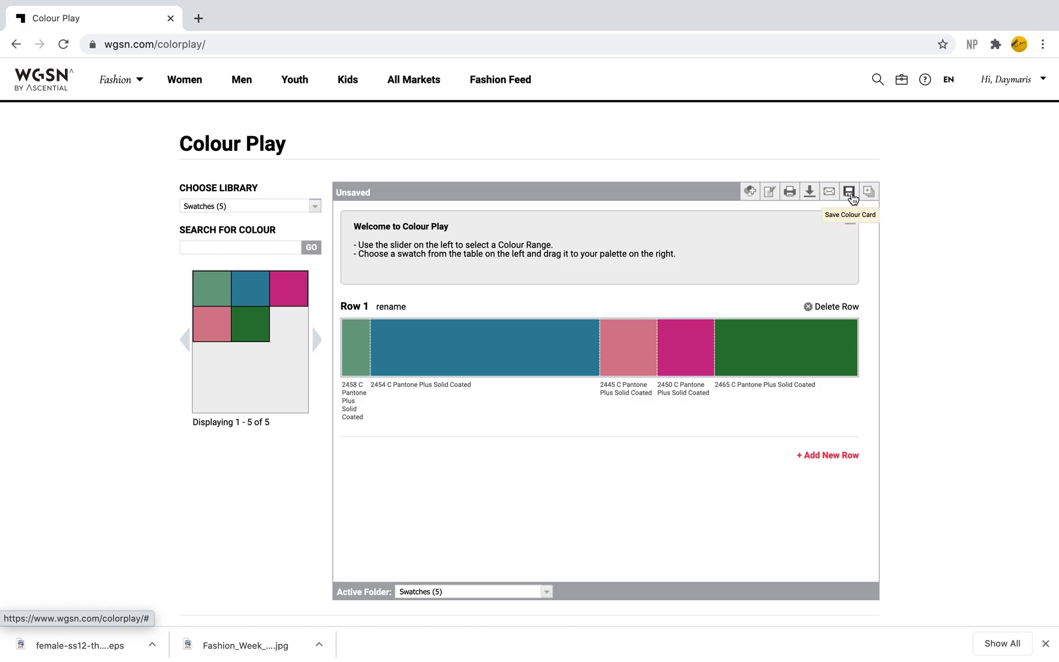
- Save the palette as a colour card named 'color card'
{"action": "left_click", "coordinate": [850, 192]}
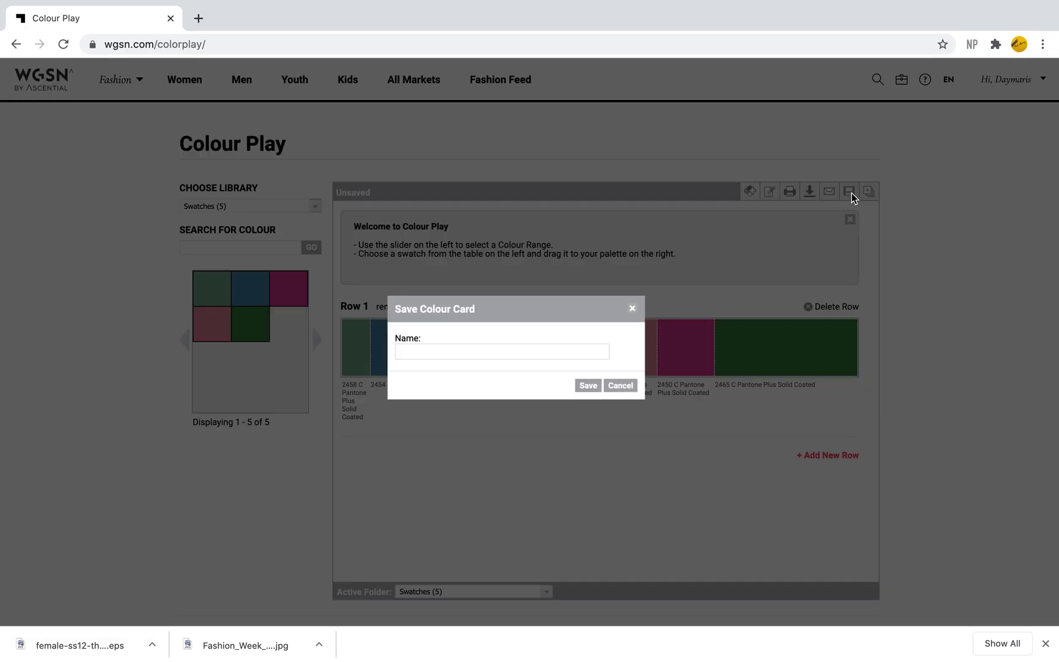
{"action": "left_click", "coordinate": [442, 353]}
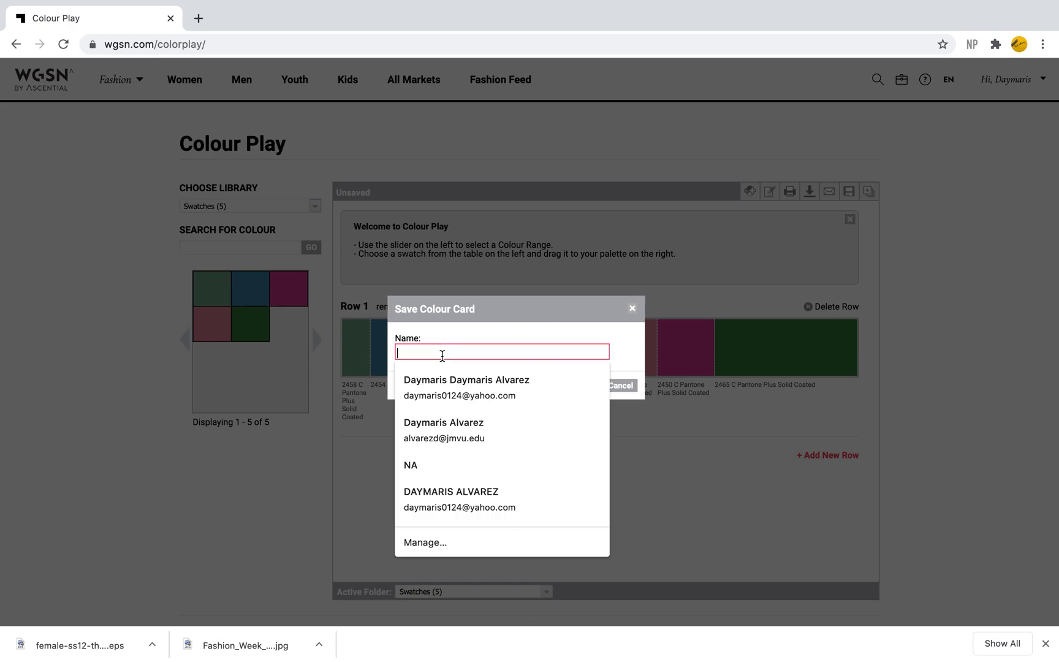
{"action": "type", "text": "co"}
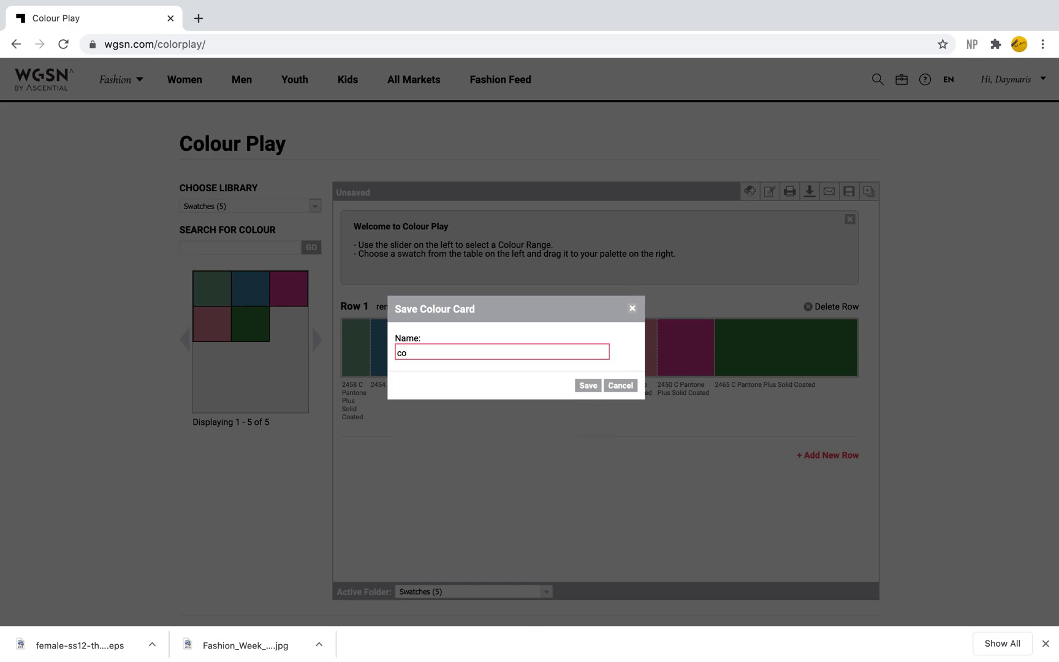
{"action": "type", "text": "lor card"}
{"action": "left_click", "coordinate": [589, 386]}
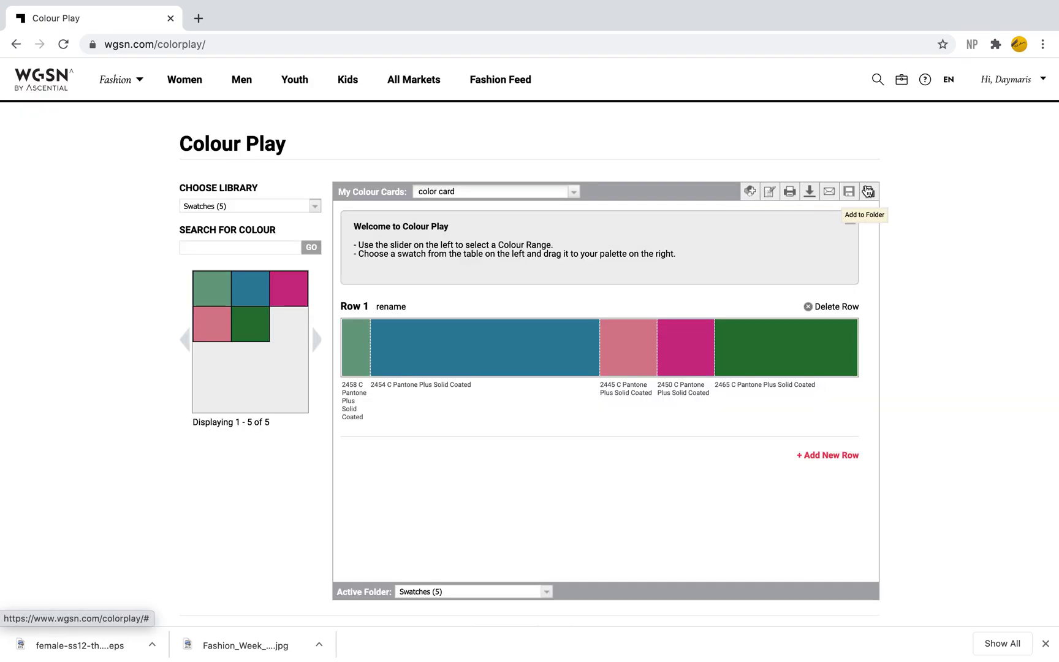
{"action": "left_click", "coordinate": [868, 192]}
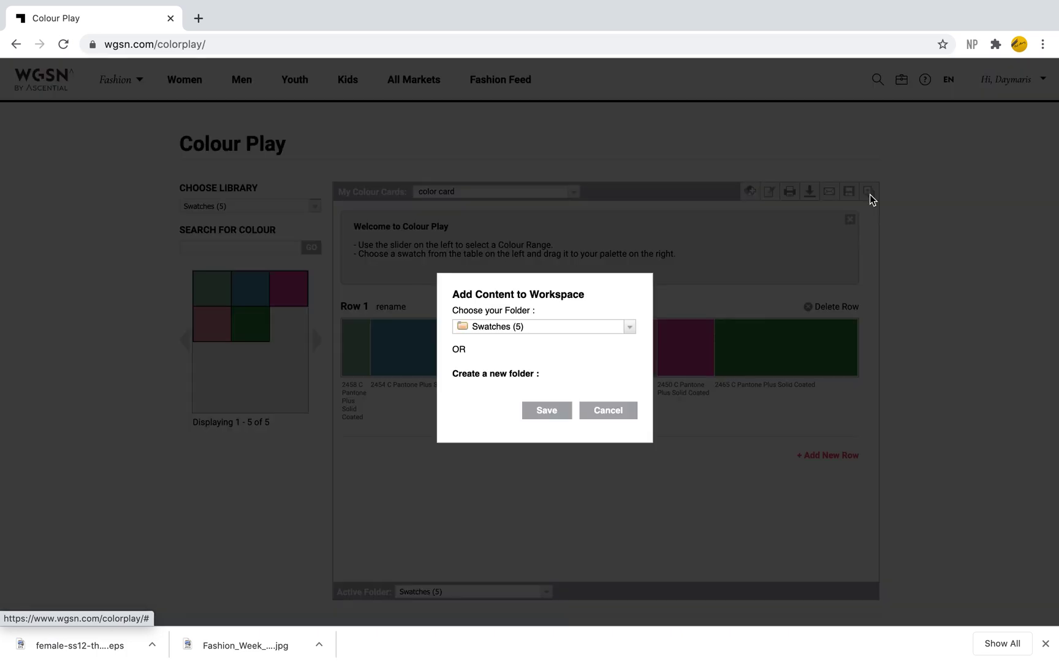
{"action": "left_click", "coordinate": [523, 328]}
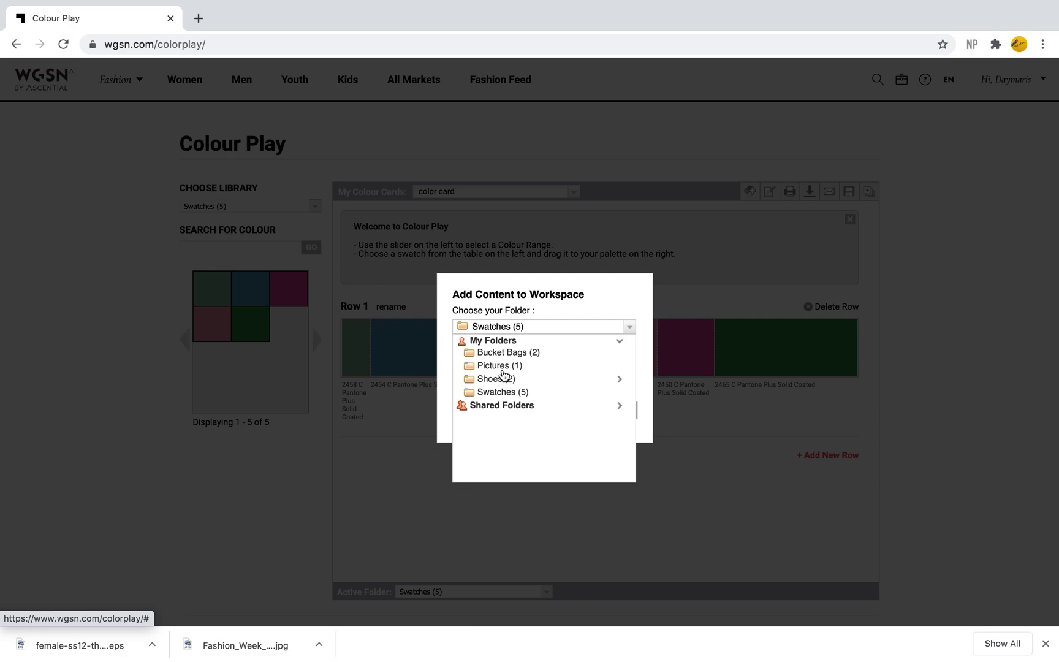
{"action": "left_click", "coordinate": [498, 380]}
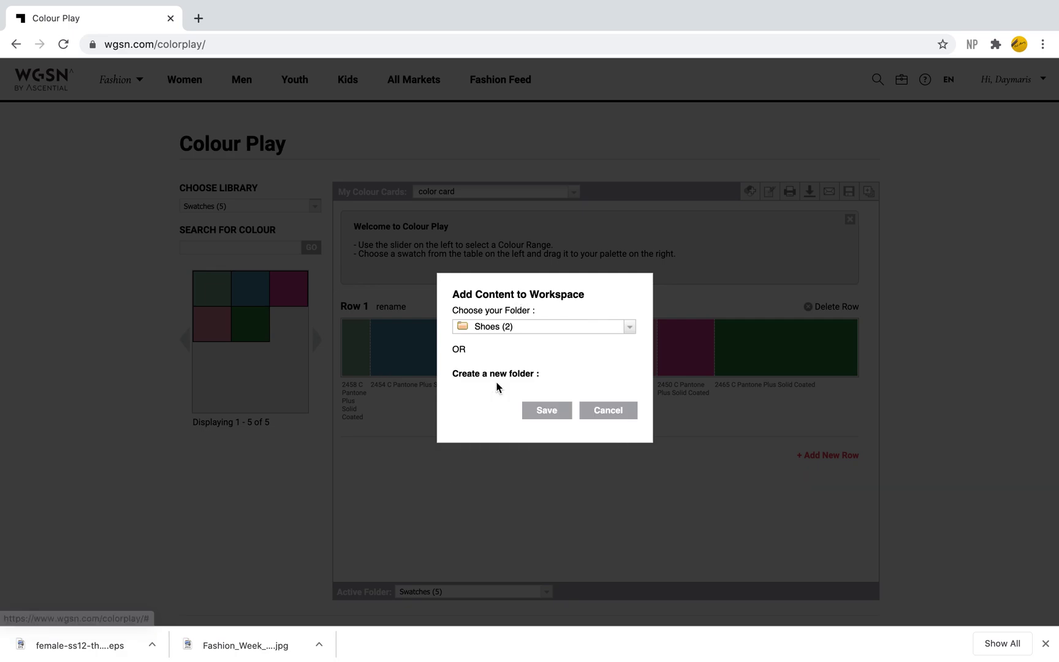
{"action": "left_click", "coordinate": [506, 326]}
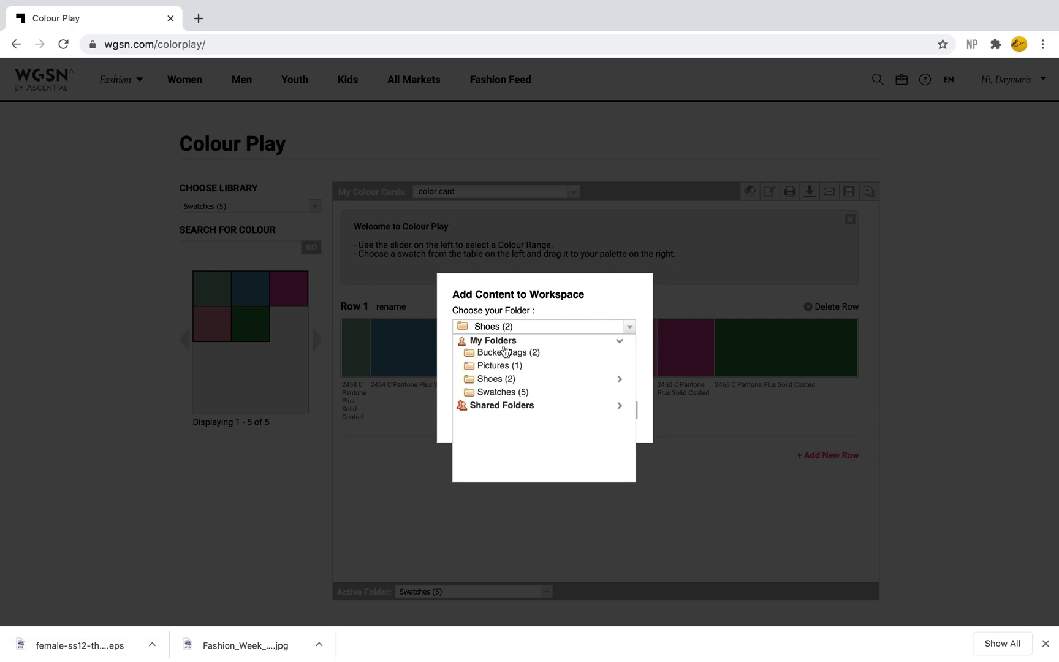
{"action": "left_click", "coordinate": [501, 395]}
{"action": "left_click", "coordinate": [546, 412]}
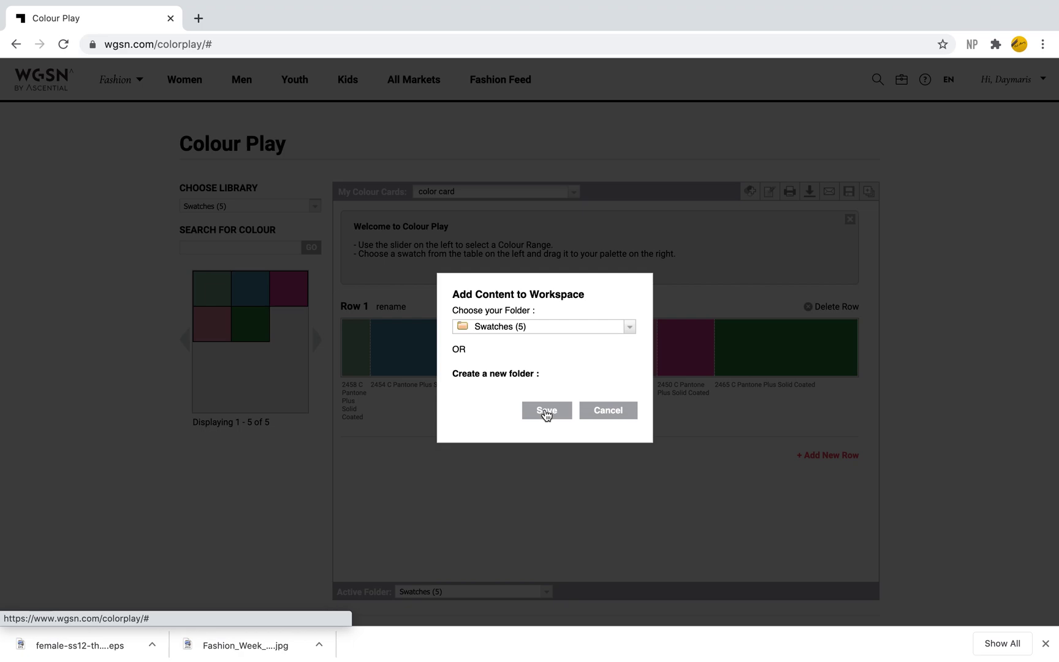
{"action": "left_click", "coordinate": [543, 414]}
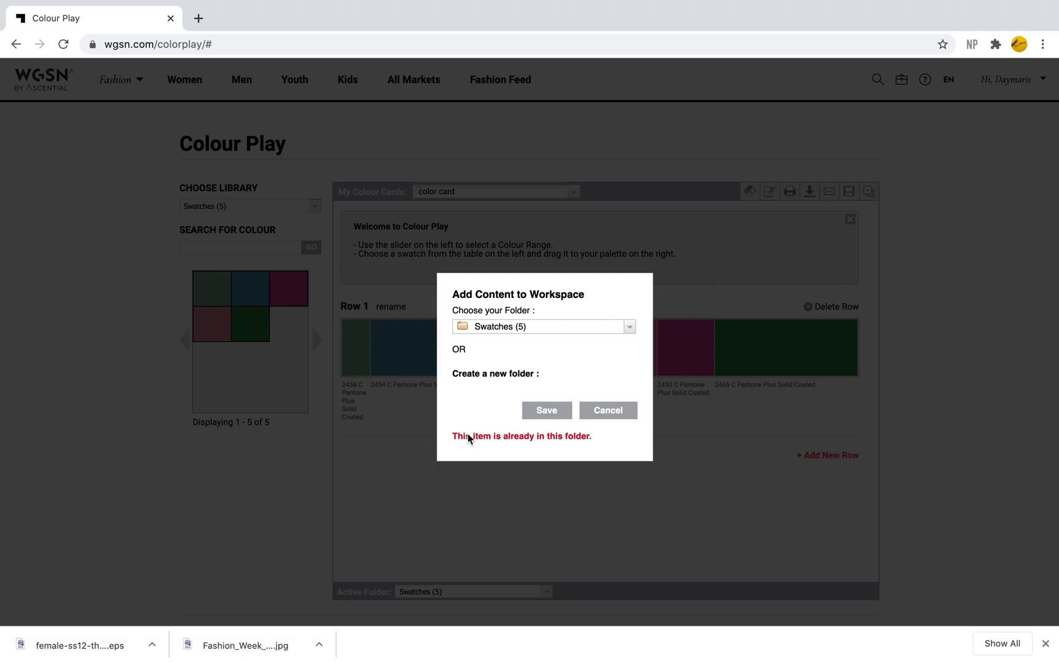
{"action": "left_click", "coordinate": [615, 410]}
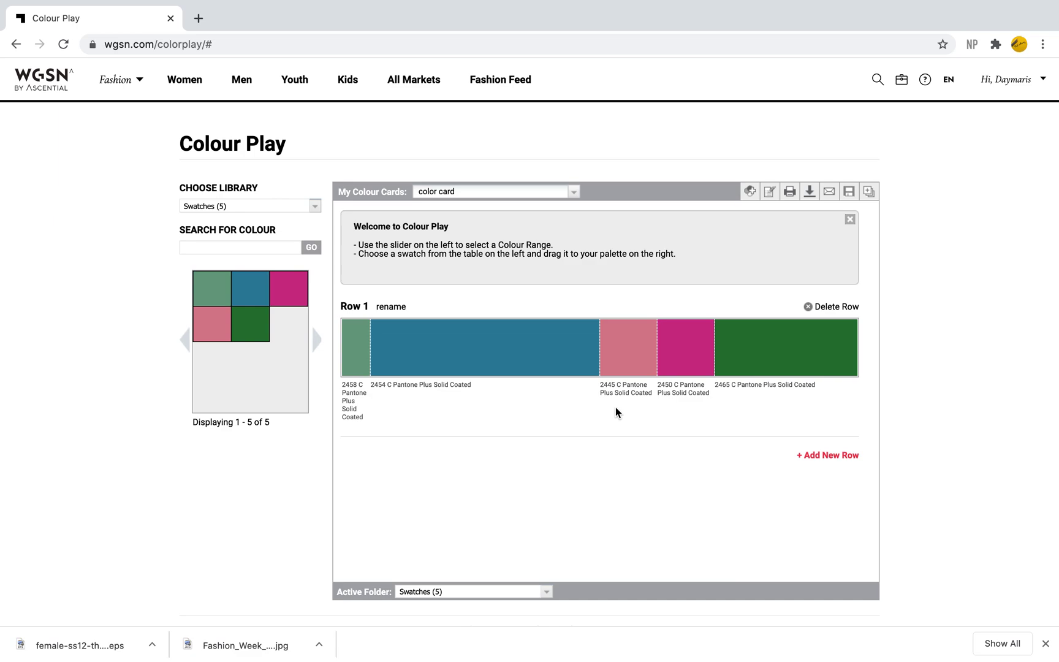
{"action": "left_click", "coordinate": [8, 45]}
- Go back to the Design Library page showing Colour Play and the Print & Graphics Directory
{"action": "left_click", "coordinate": [18, 48]}
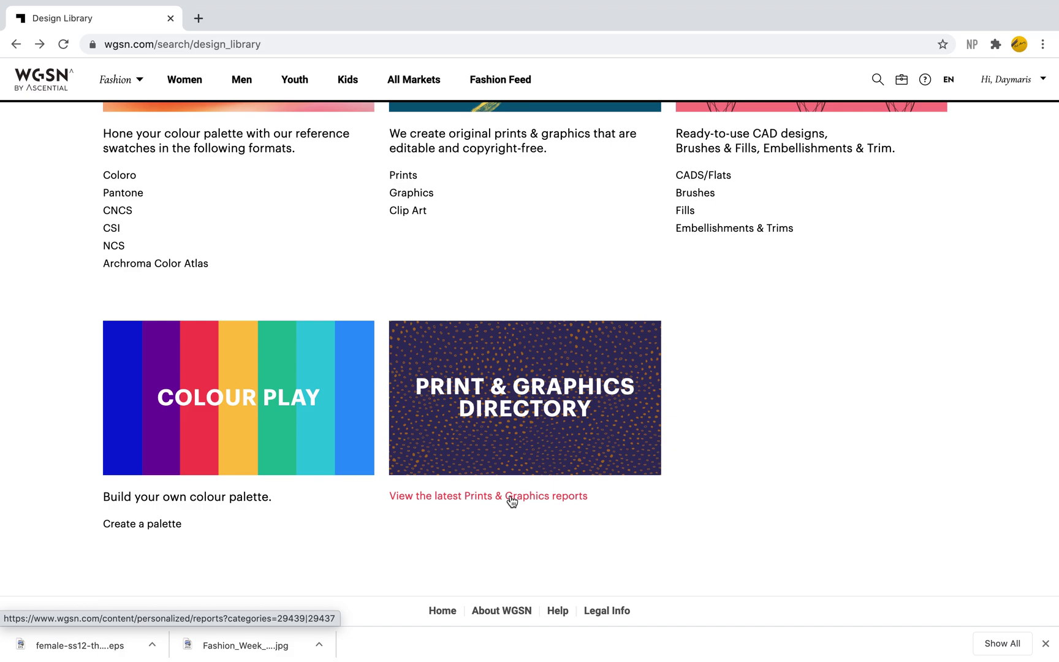
- Open the latest Prints & Graphics reports and scroll through the 562 Graphics and Prints results
{"action": "left_click", "coordinate": [541, 420]}
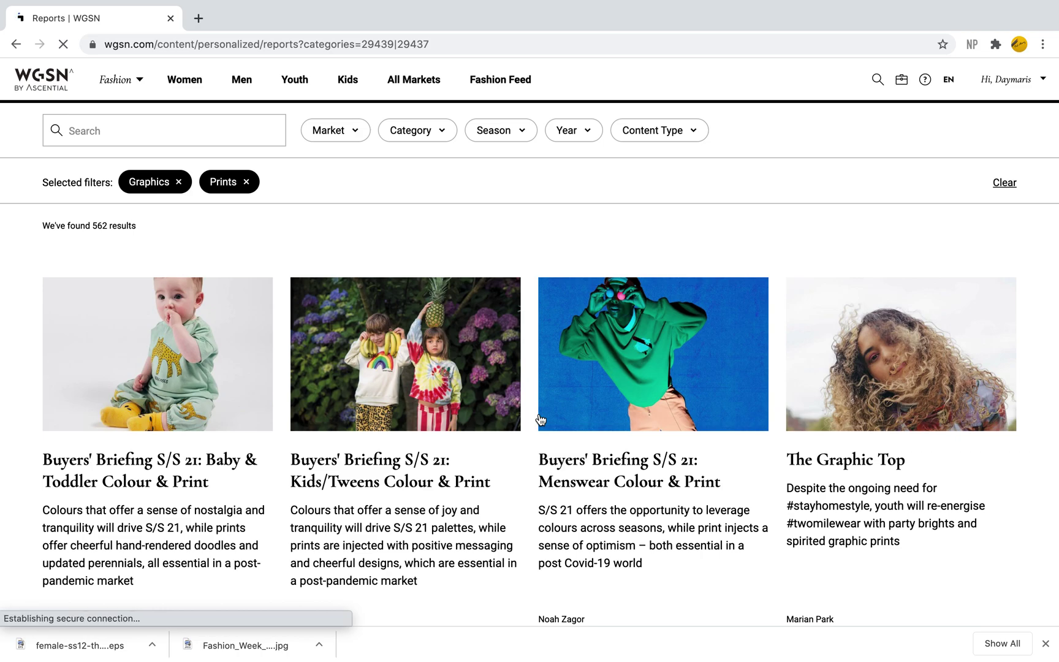
{"action": "scroll", "coordinate": [541, 420], "scroll_direction": "down", "scroll_amount": 2}
{"action": "scroll", "coordinate": [540, 420], "scroll_direction": "down", "scroll_amount": 5}
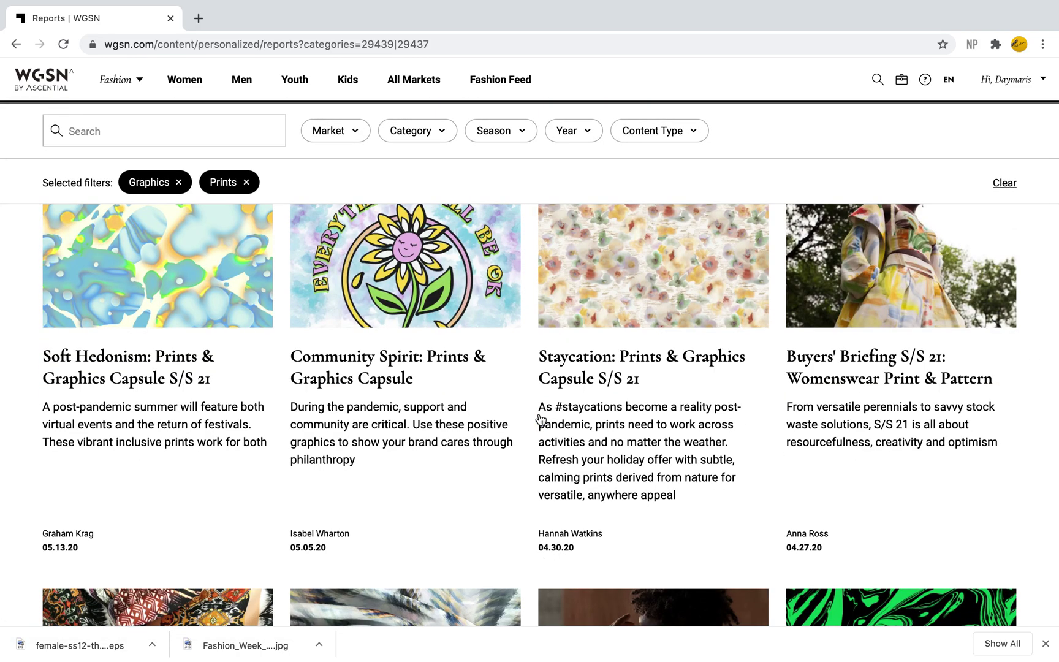
{"action": "scroll", "coordinate": [540, 418], "scroll_direction": "up", "scroll_amount": 6}
{"action": "scroll", "coordinate": [539, 418], "scroll_direction": "up", "scroll_amount": 2}
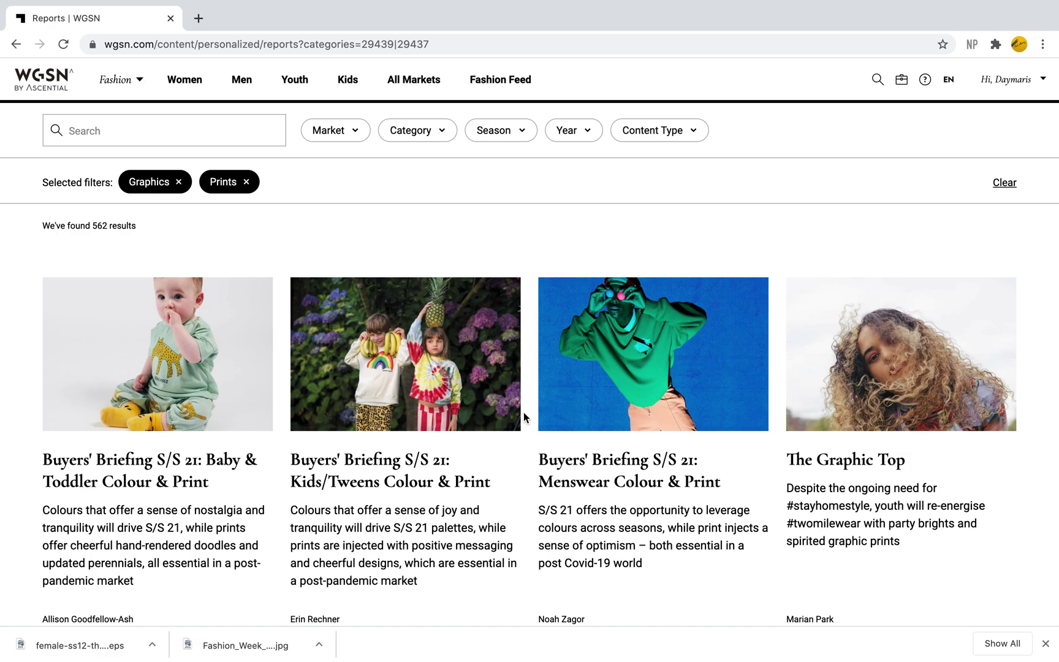
{"action": "mouse_move", "coordinate": [753, 5]}
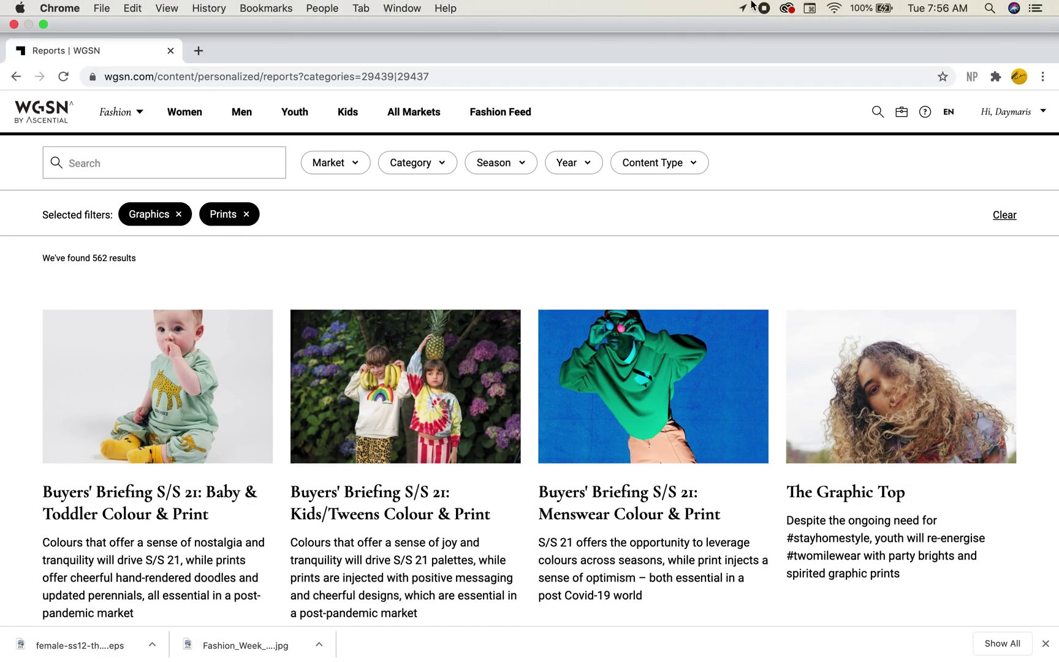